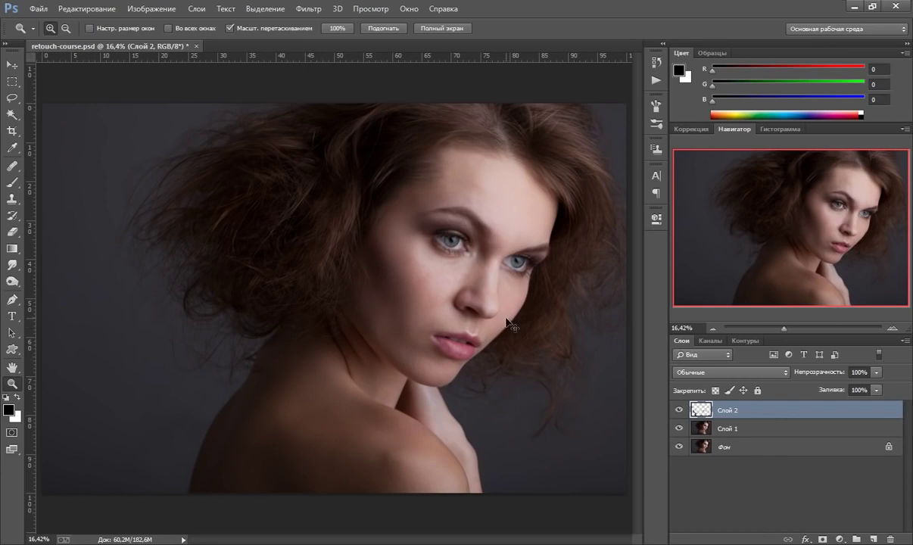
- Stamp all visible layers into a merged Слой 3
key("ctrl+shift+alt+e")
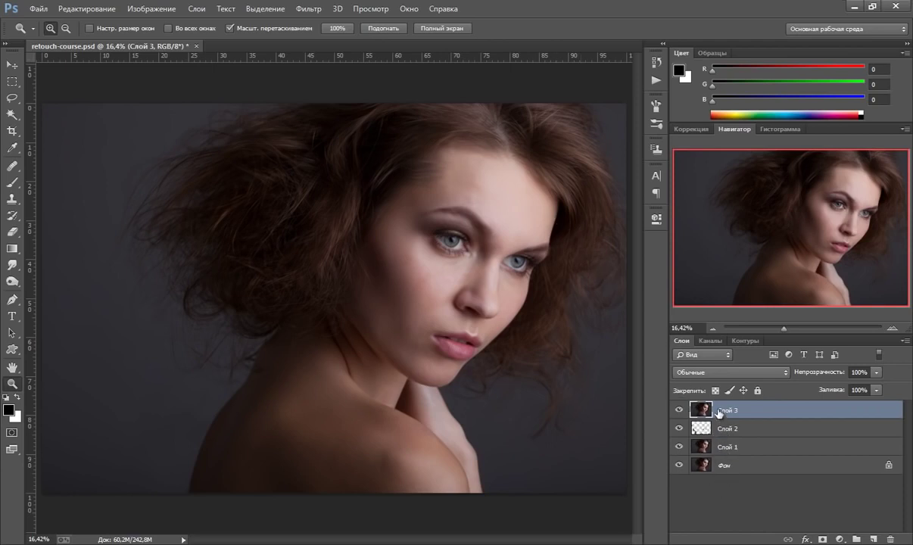
right_click(728, 413)
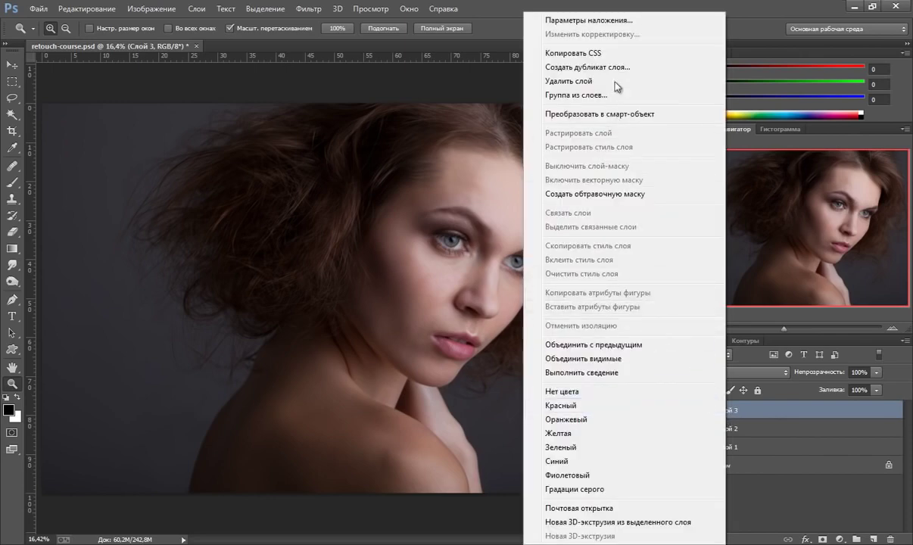
left_click(783, 411)
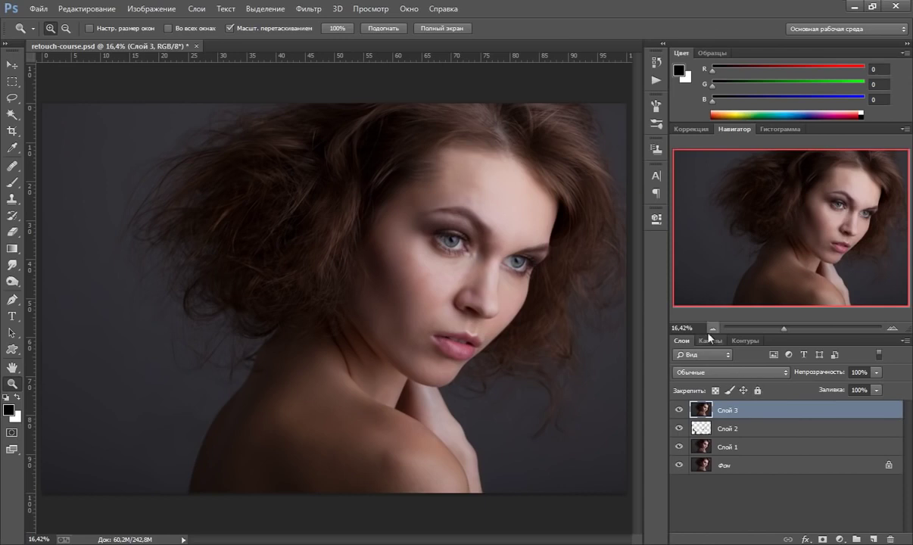
- Duplicate Слой 3 as a hidden Слой 3 копия, and make Слой 3 active
key("ctrl+j")
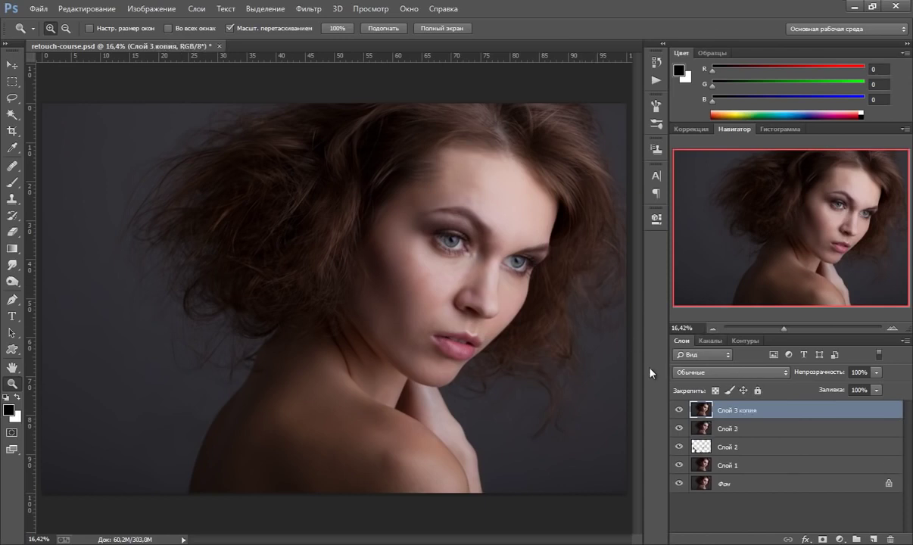
left_click(679, 410)
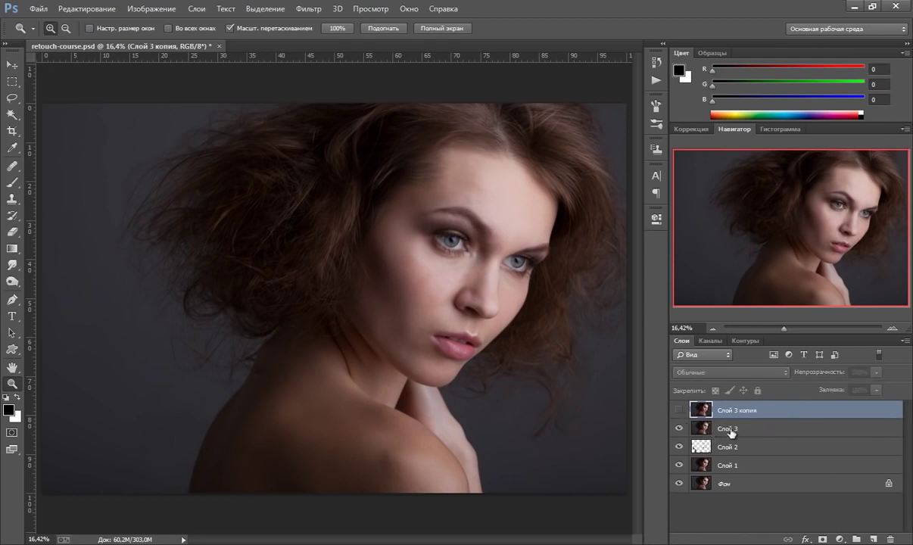
left_click(715, 428)
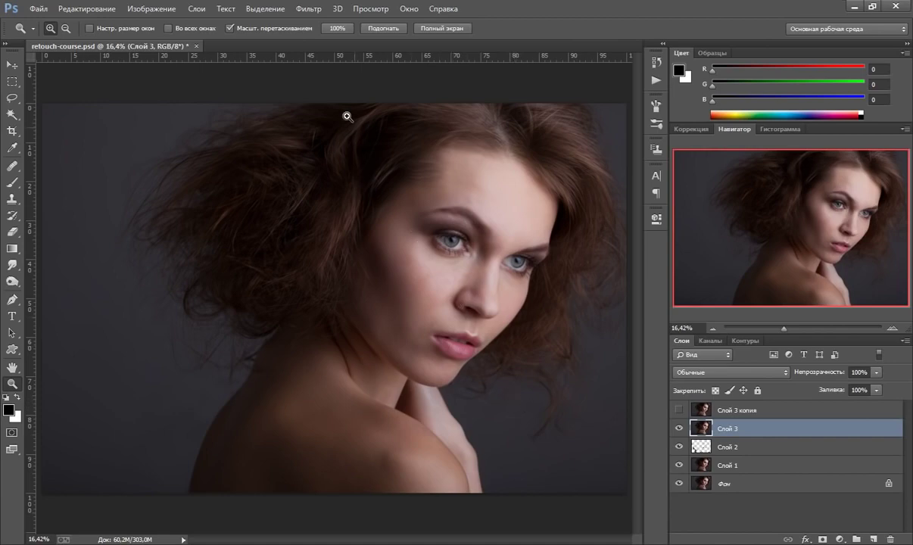
- Gaussian-blur Слой 3 at radius 30,5 px, then select Слой 3 копия and show it again
left_click(303, 9)
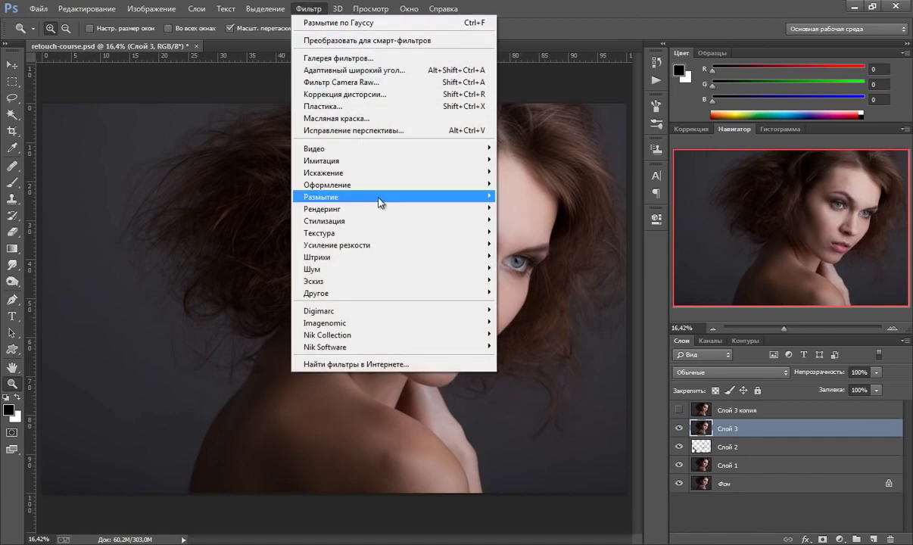
mouse_move(321, 197)
left_click(568, 299)
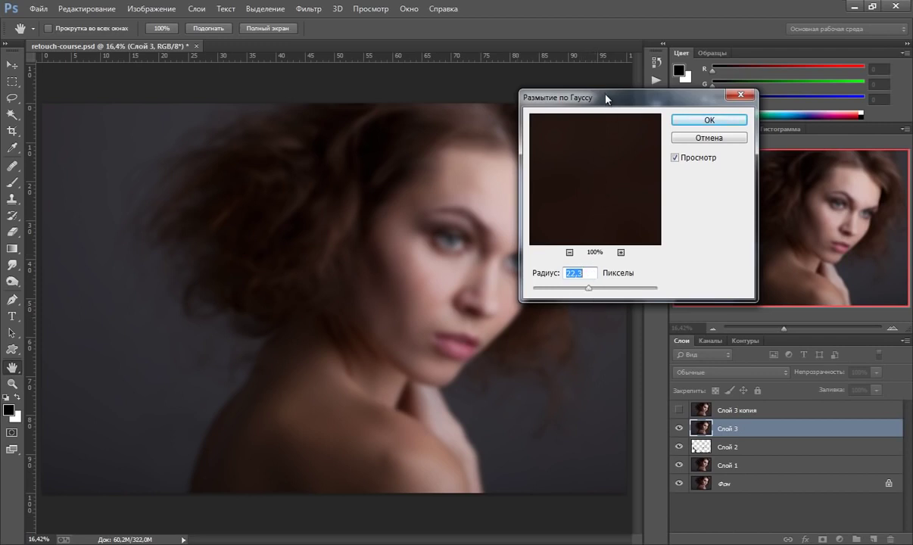
left_click_drag(606, 97, 644, 146)
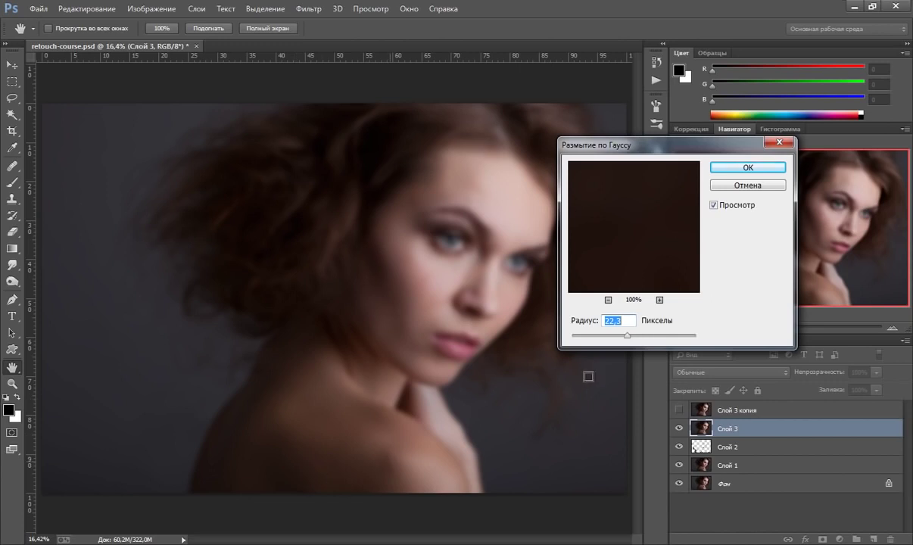
left_click_drag(629, 337, 633, 339)
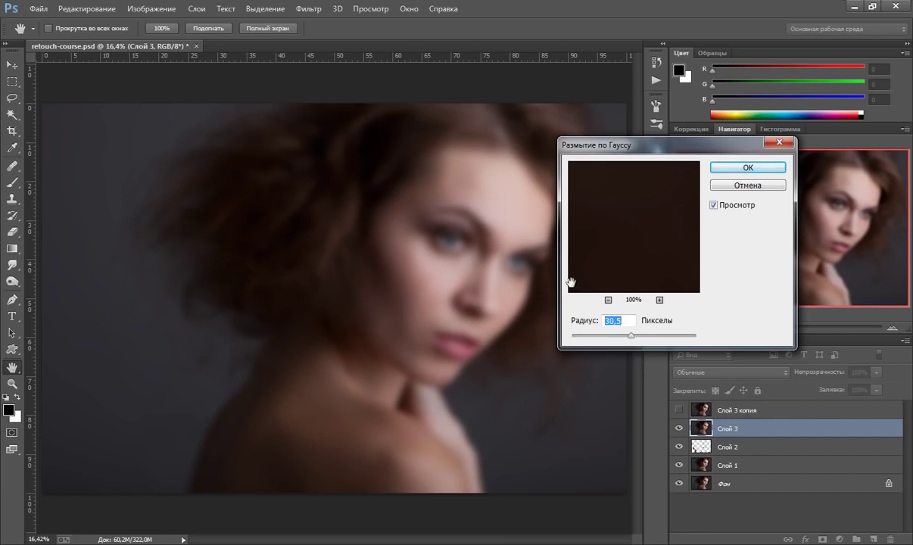
left_click(748, 169)
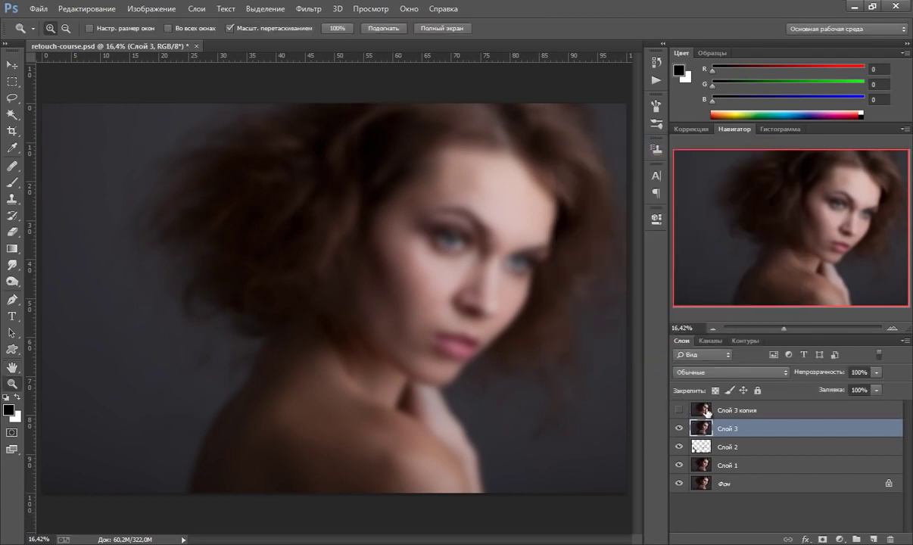
left_click(690, 409)
left_click(679, 410)
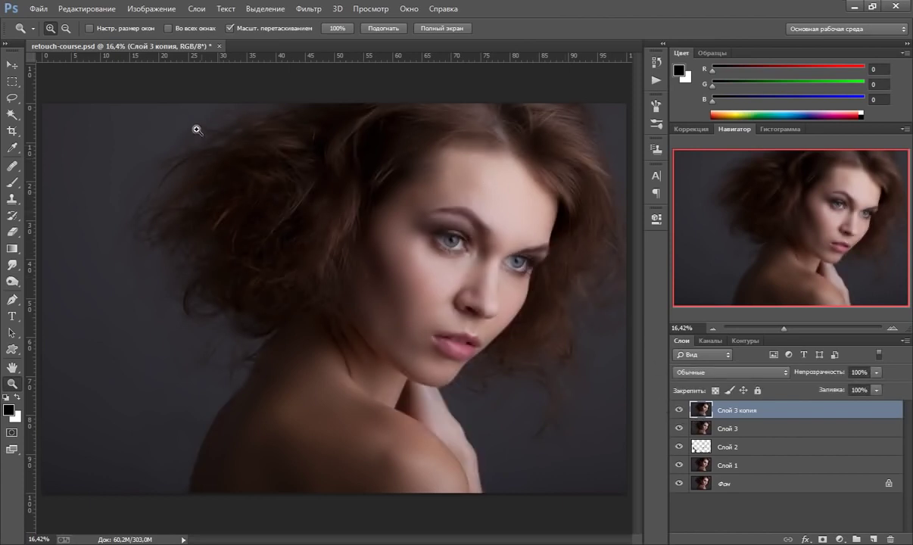
- Apply an inverted Слой 3 onto Слой 3 копия with Добавление, scale 2, offset 1
left_click(151, 9)
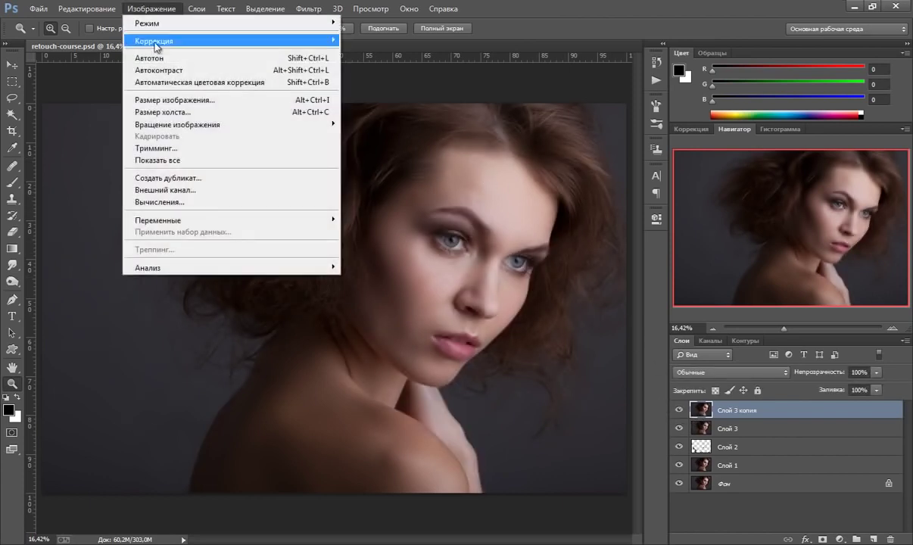
left_click(182, 190)
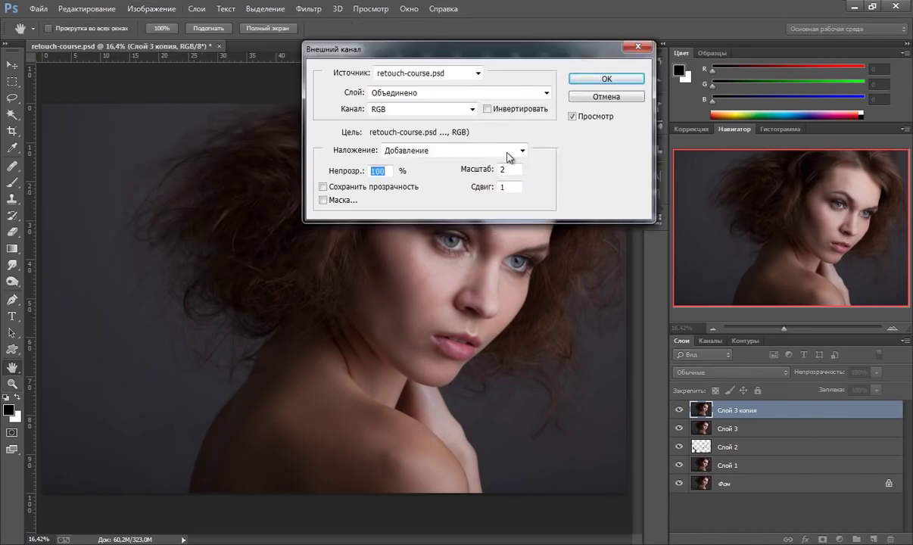
left_click(542, 94)
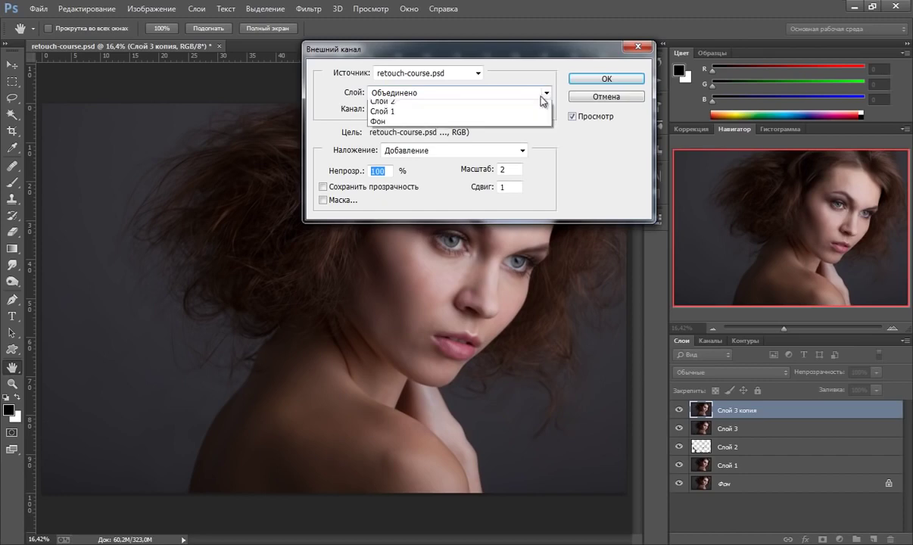
left_click(393, 136)
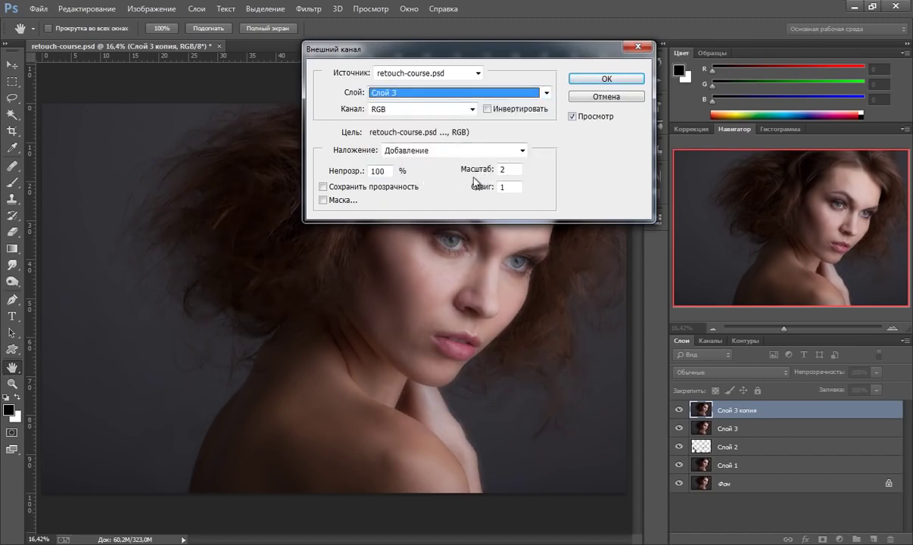
left_click(487, 110)
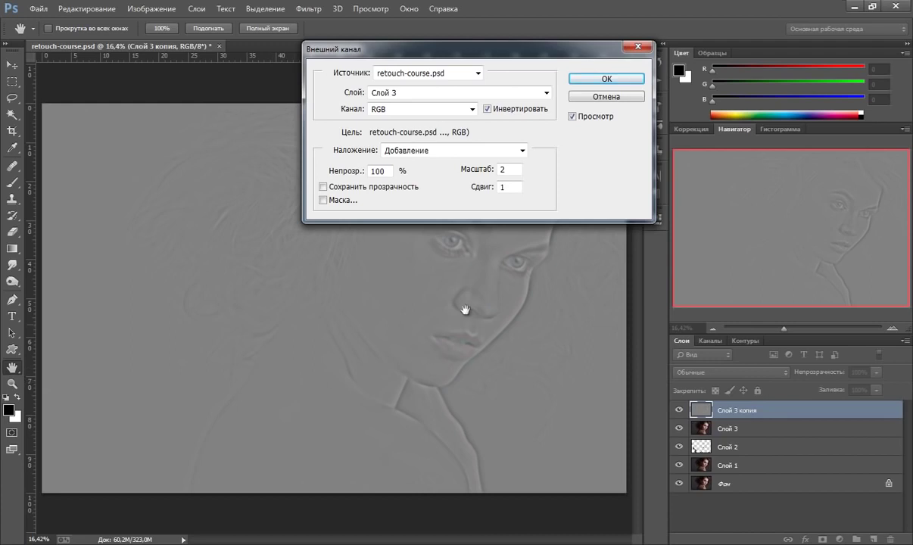
left_click_drag(535, 65, 544, 33)
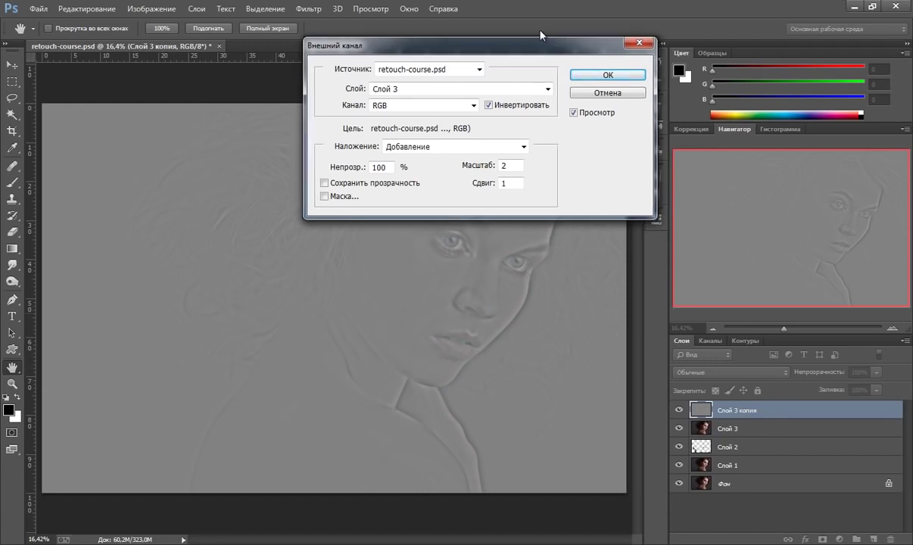
left_click(610, 47)
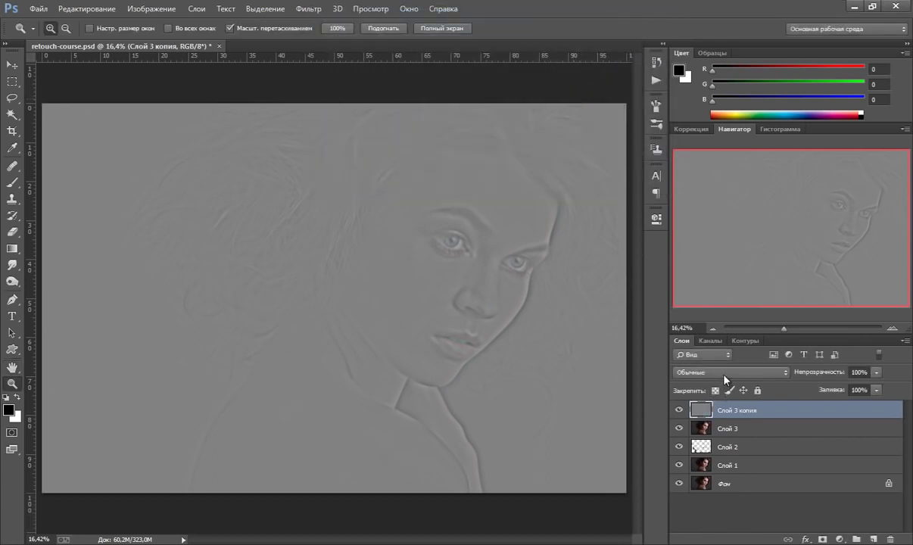
- Set Слой 3 копия to Линейный свет and group it with Слой 3 into Группа 1
left_click(724, 375)
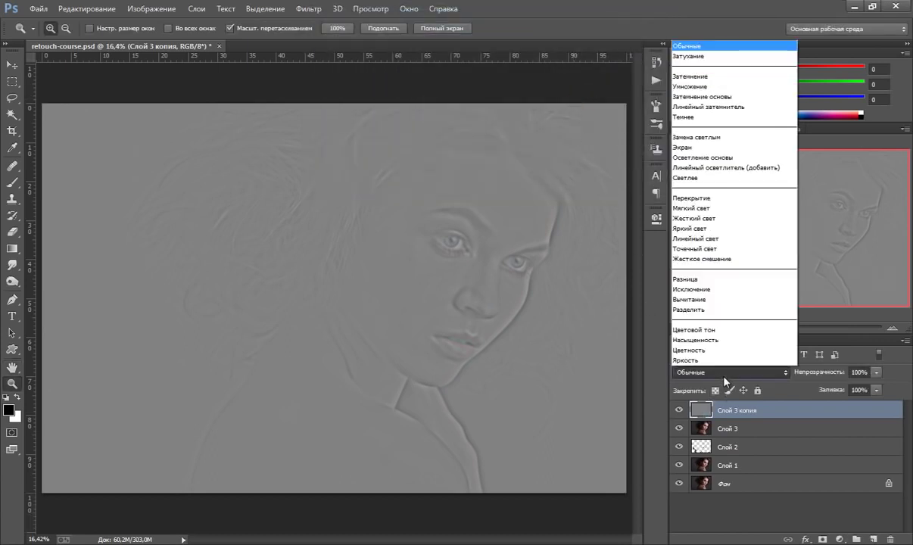
left_click(703, 239)
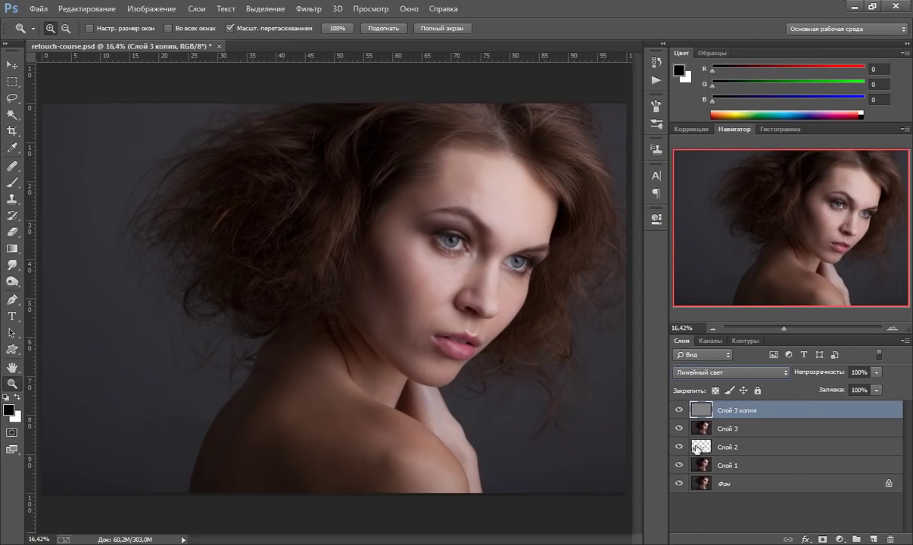
left_click(760, 429, "shift")
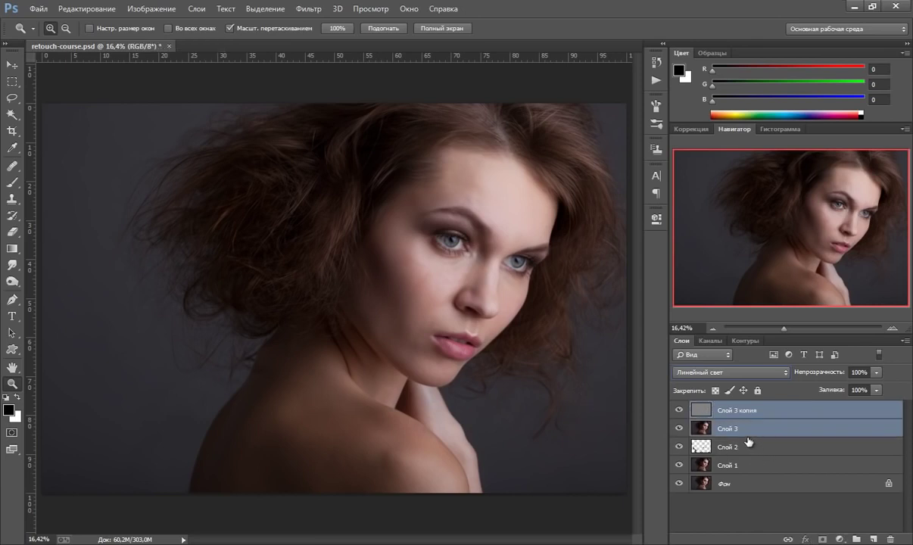
key("ctrl+g")
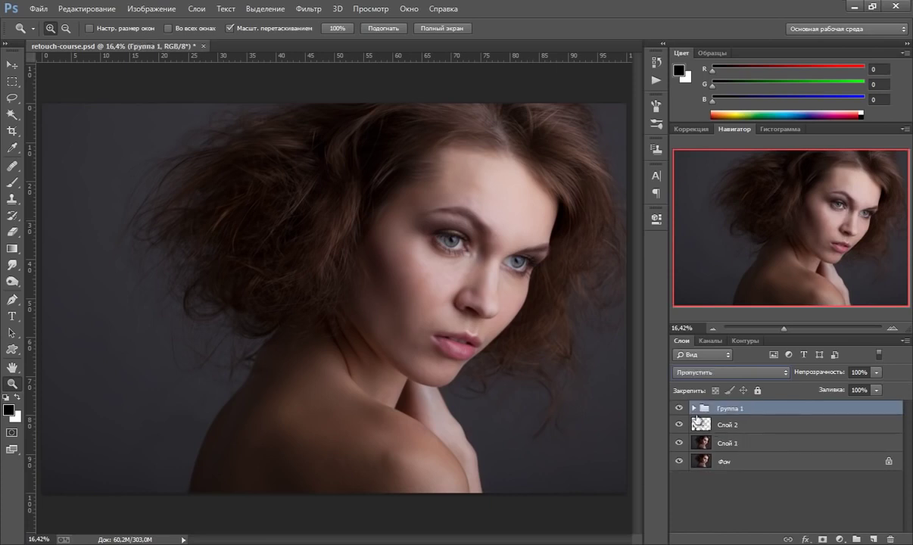
- Toggle Группа 1 and the detail layer off and on to compare, then select Слой 3
left_click(693, 409)
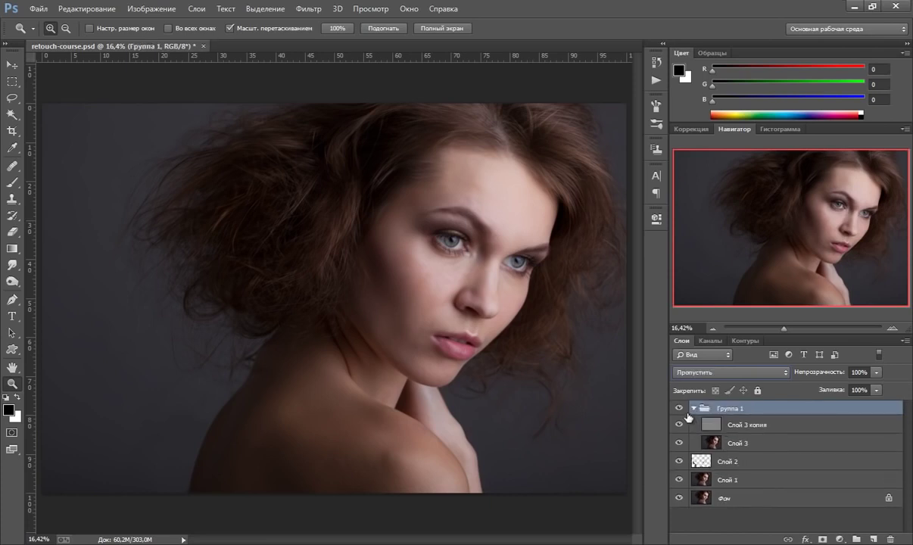
left_click(680, 409)
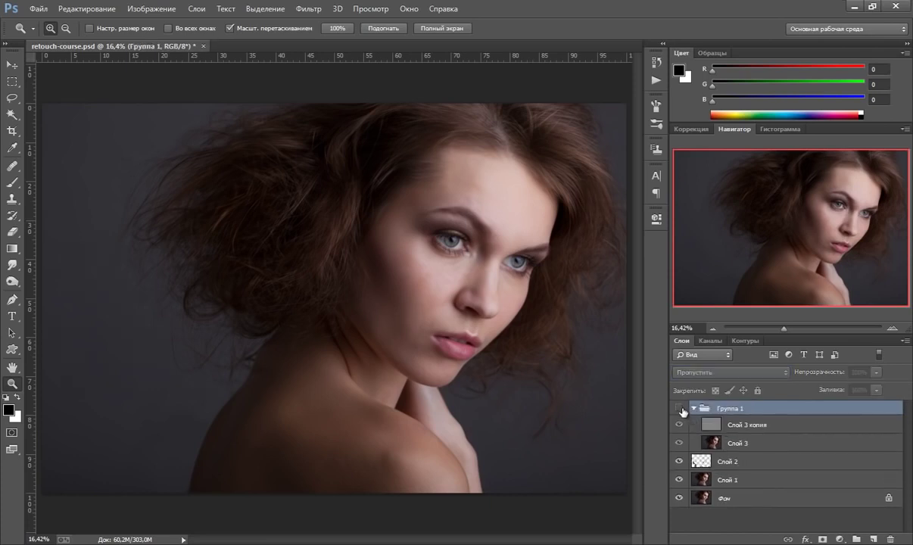
left_click(679, 410)
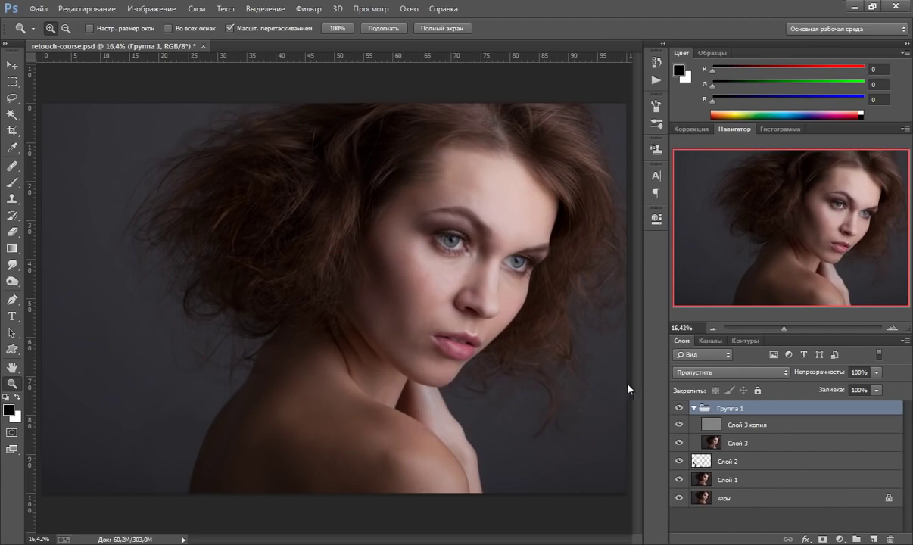
left_click(708, 426)
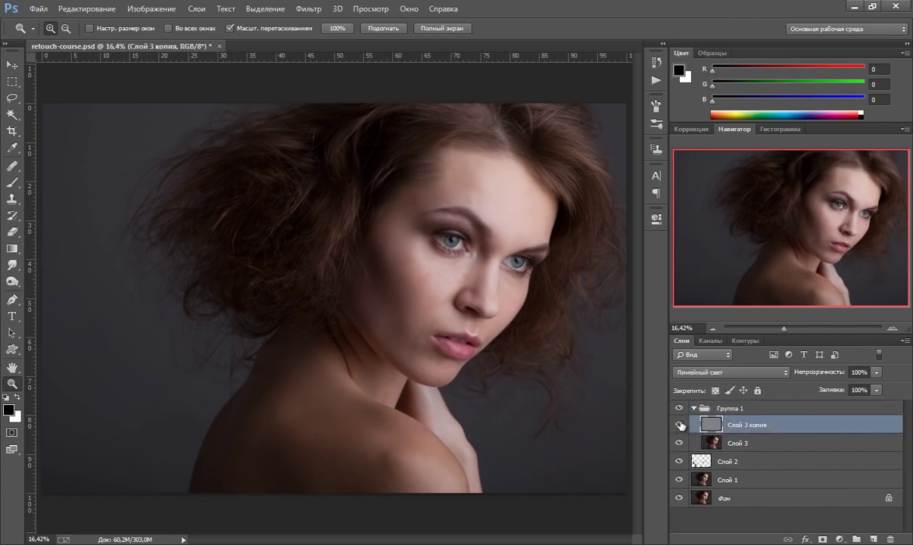
left_click(679, 425)
left_click(679, 425)
left_click(721, 445)
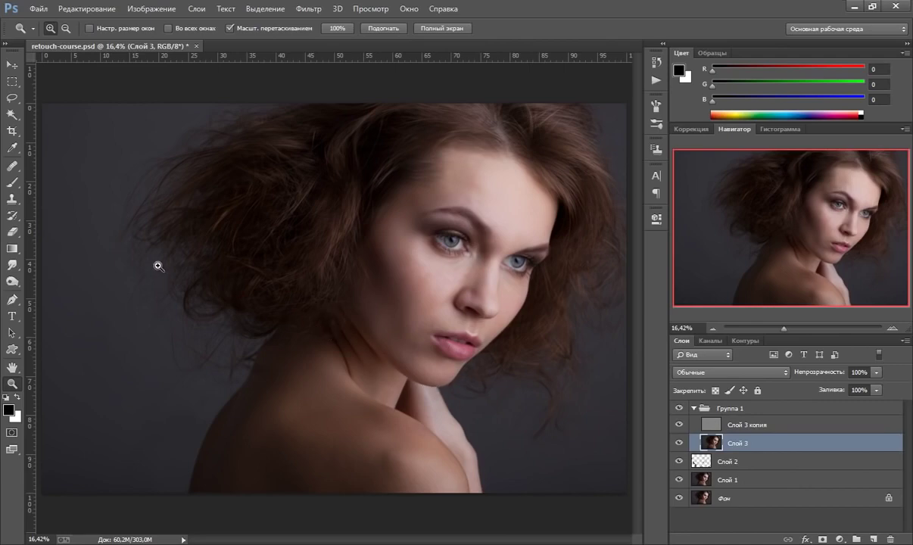
- Outline the forehead on Слой 3 with the freehand Lasso
left_click(13, 98)
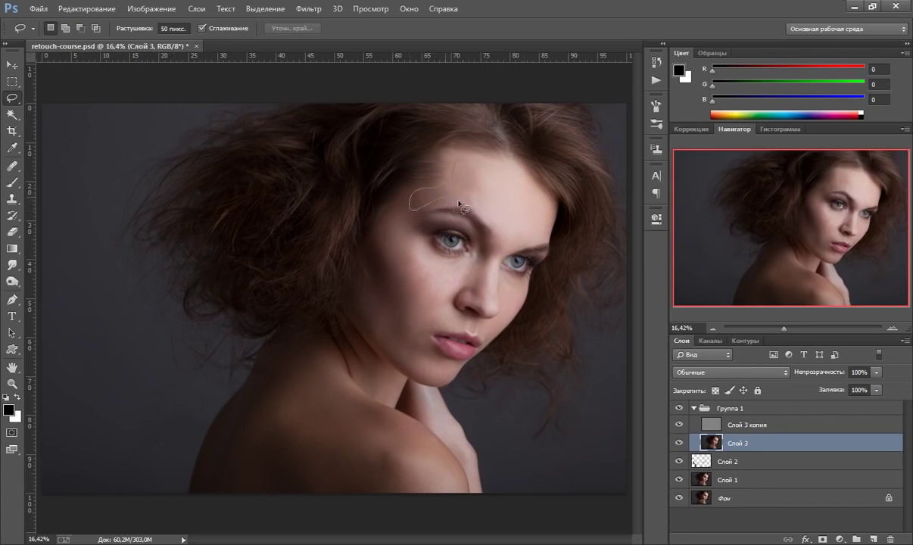
mouse_move(481, 215)
left_mouse_down()
mouse_move(496, 202)
mouse_move(499, 177)
left_mouse_up()
left_click_drag(478, 220, 447, 204)
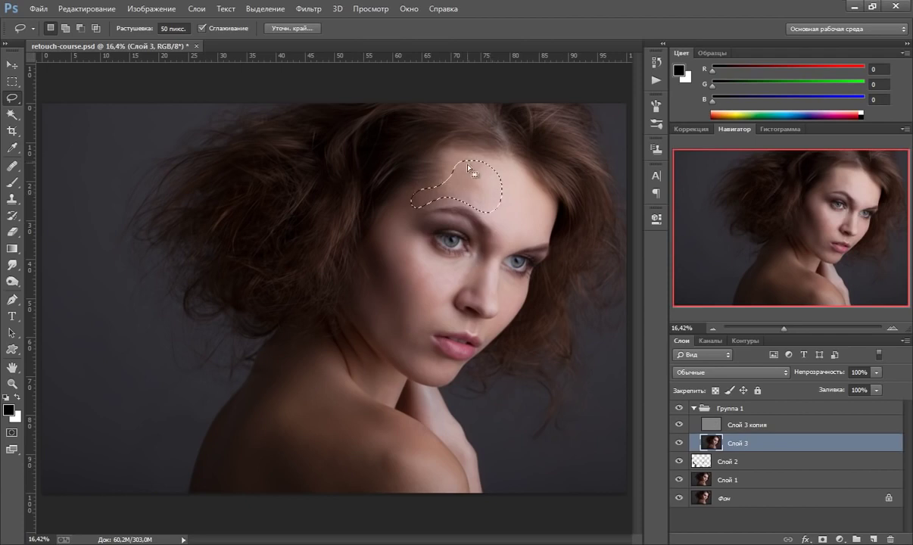
left_click_drag(435, 194, 470, 202)
- Blur the forehead selection with a 30,5 px Gaussian Blur and deselect
left_click(316, 12)
mouse_move(321, 196)
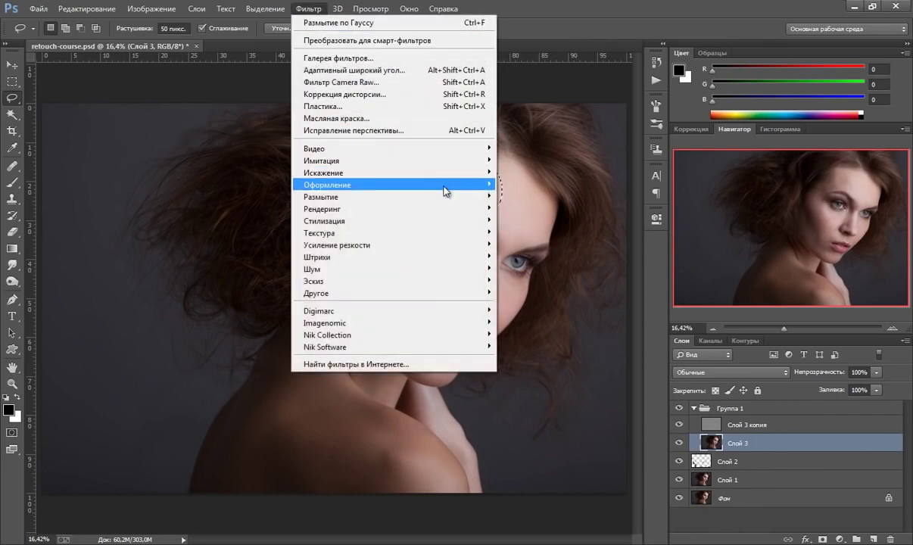
left_click(541, 264)
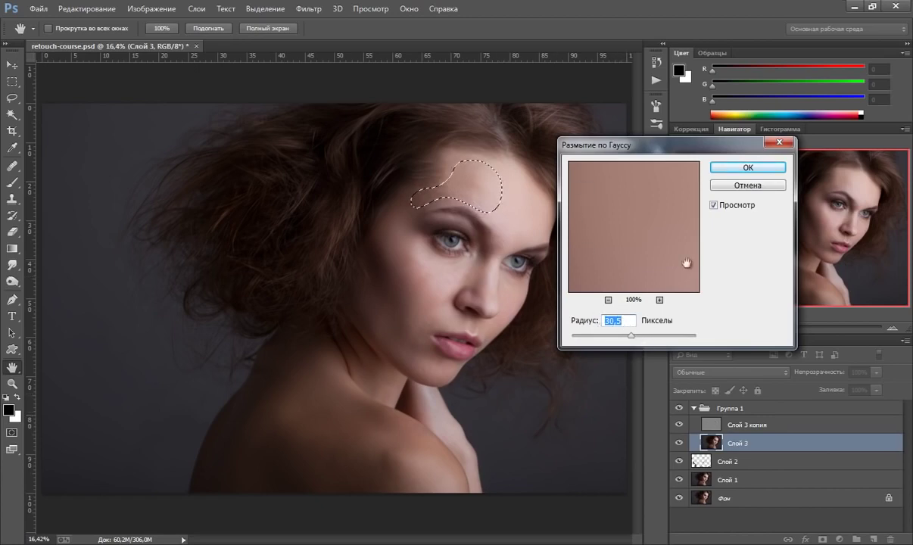
left_click(747, 168)
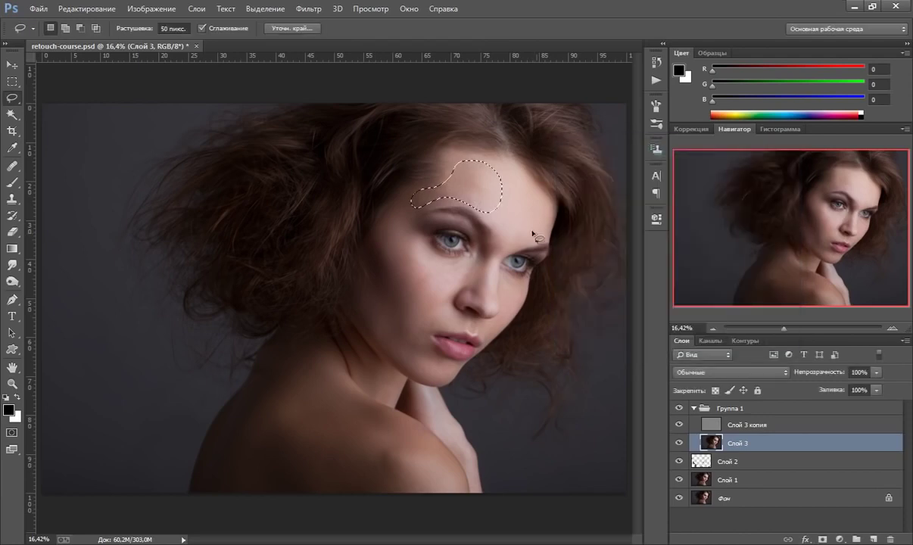
key("ctrl+d")
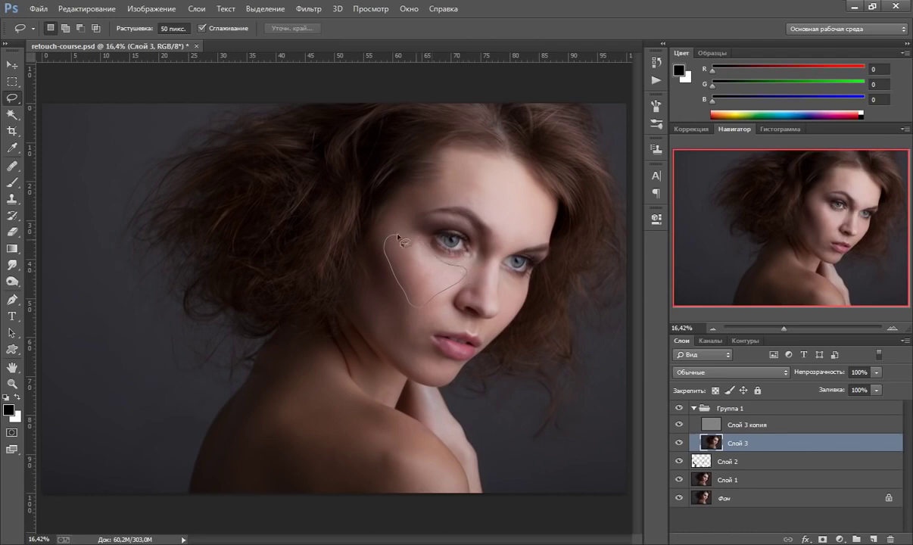
- Lasso the cheek below the left eye, Gaussian-blur it at 41,5 px, and deselect
left_click_drag(397, 237, 394, 236)
left_click(308, 8)
mouse_move(321, 197)
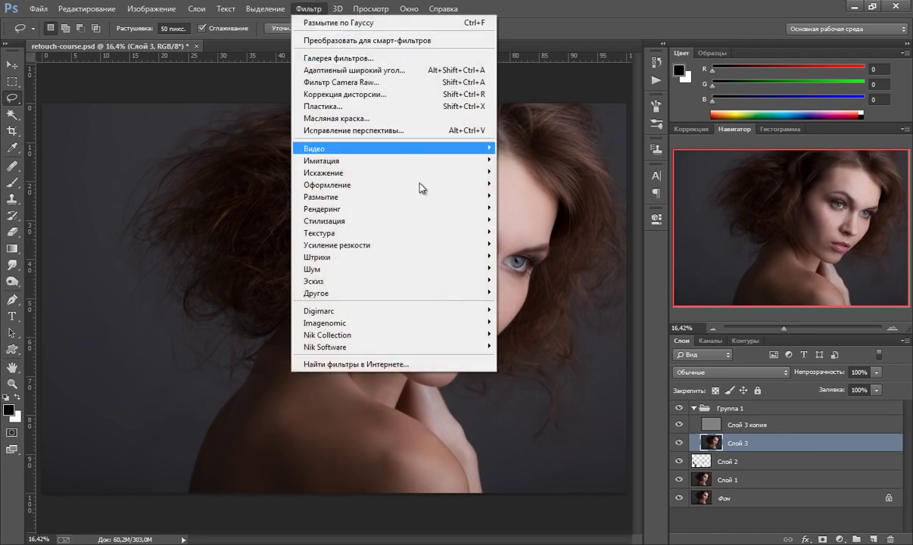
left_click(543, 298)
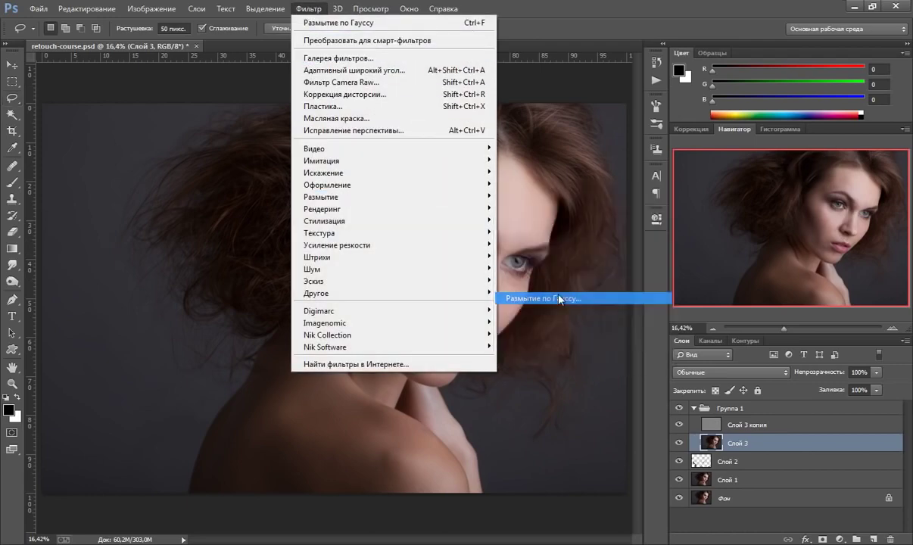
left_click_drag(635, 340, 642, 340)
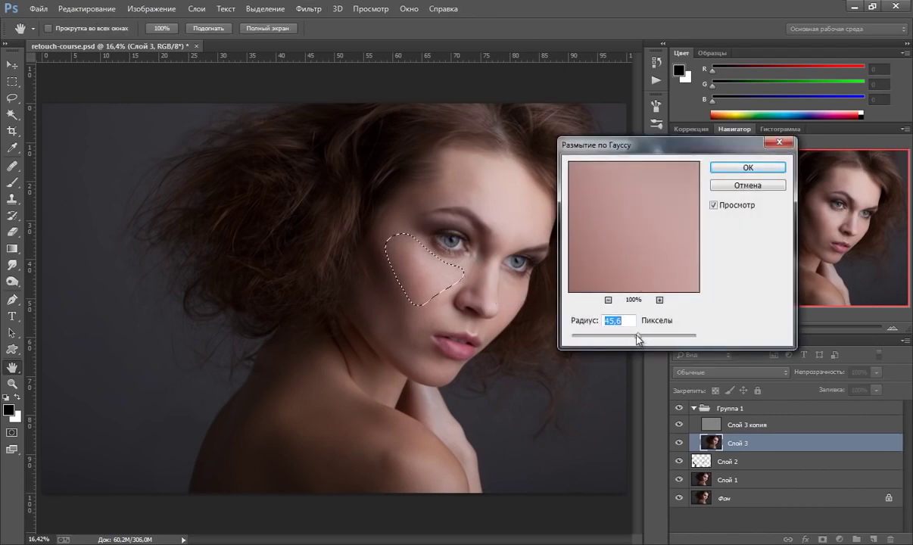
left_click_drag(638, 340, 638, 337)
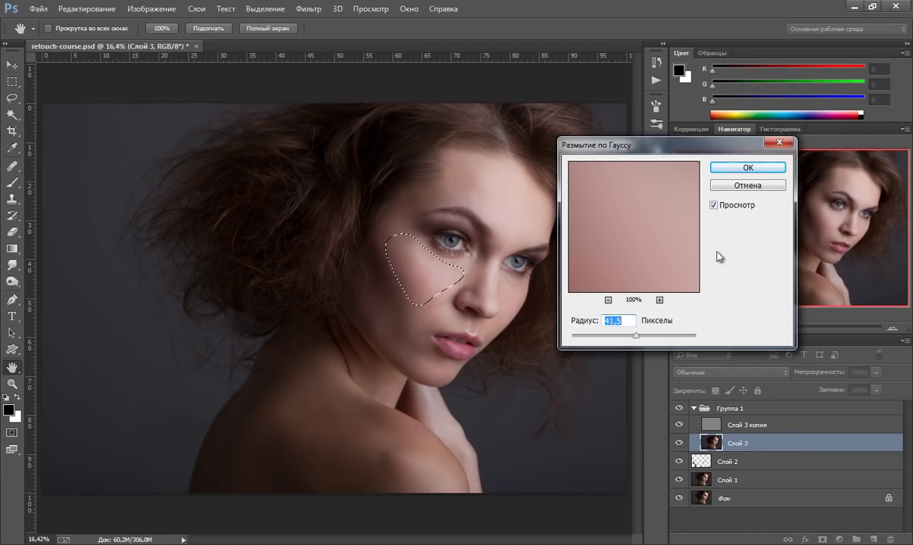
left_click(745, 169)
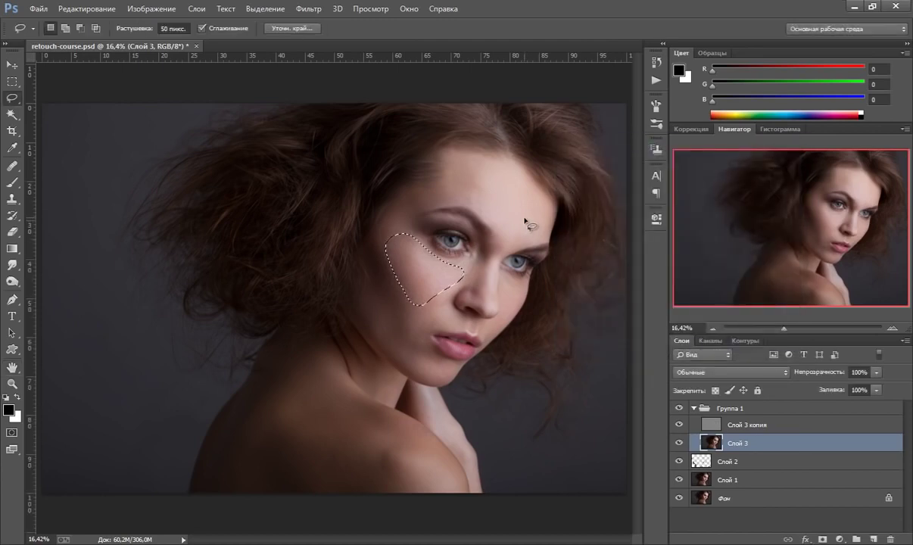
key("ctrl+d")
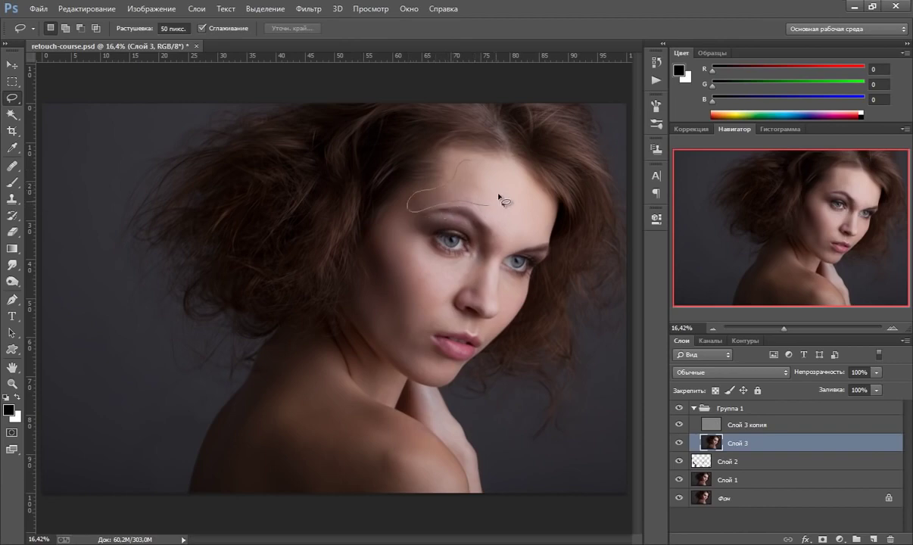
- Lasso the forehead again, blur it at 41,5 px, and deselect
left_click_drag(470, 205, 458, 158)
left_click(310, 9)
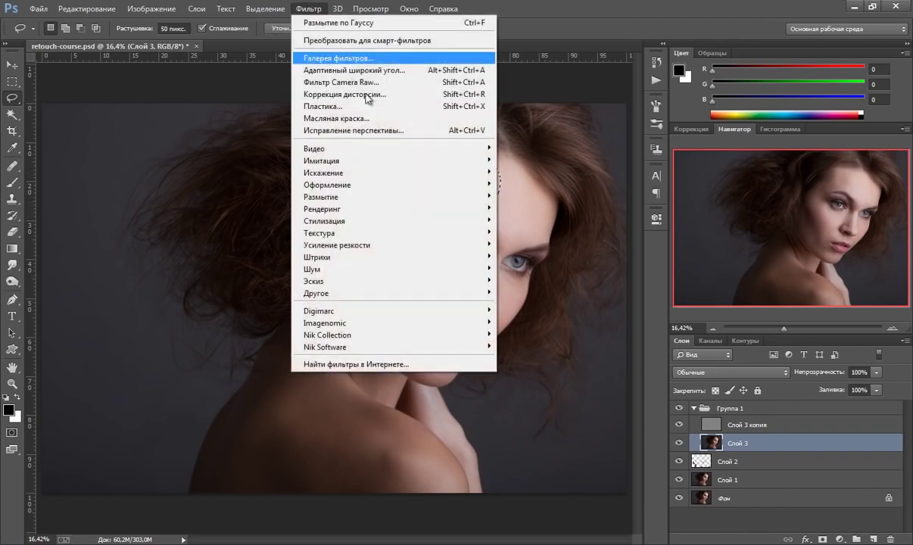
mouse_move(321, 197)
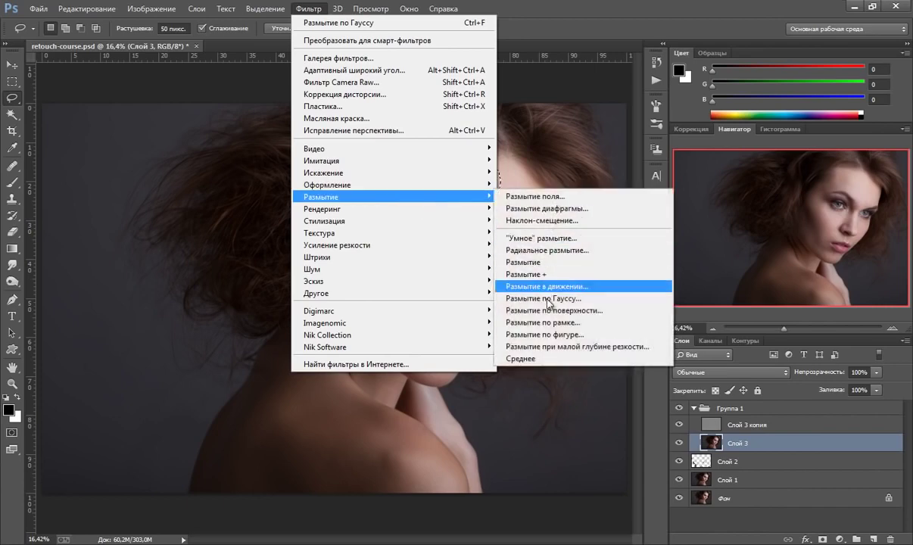
left_click(539, 298)
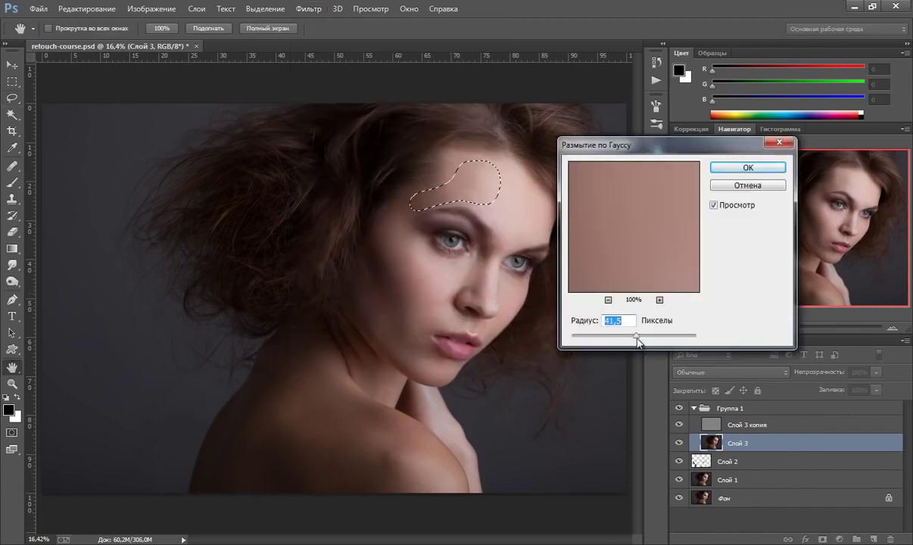
left_click(748, 165)
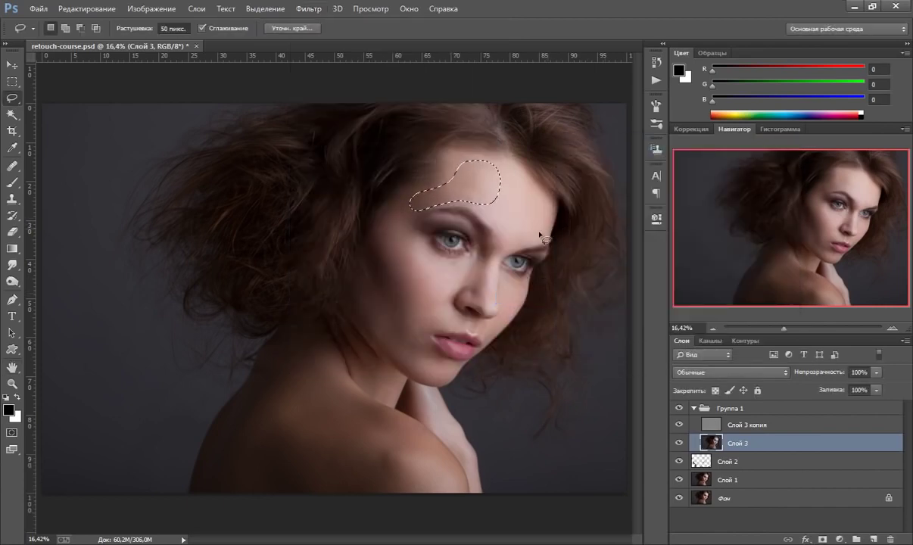
key("ctrl+d")
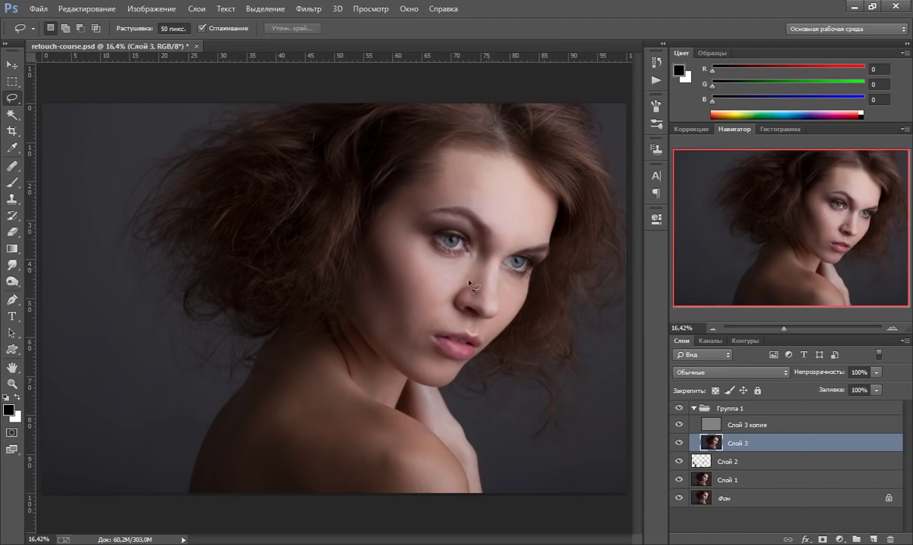
- Lasso the lower left cheek toward the lips, blur it at 41,5 px, and deselect
left_click_drag(418, 264, 426, 335)
left_click_drag(408, 283, 367, 235)
left_click(308, 8)
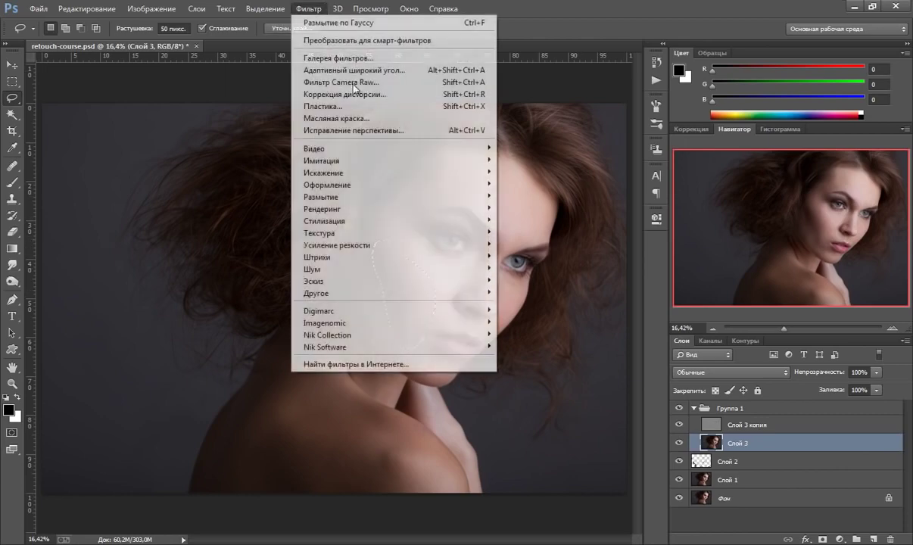
mouse_move(321, 197)
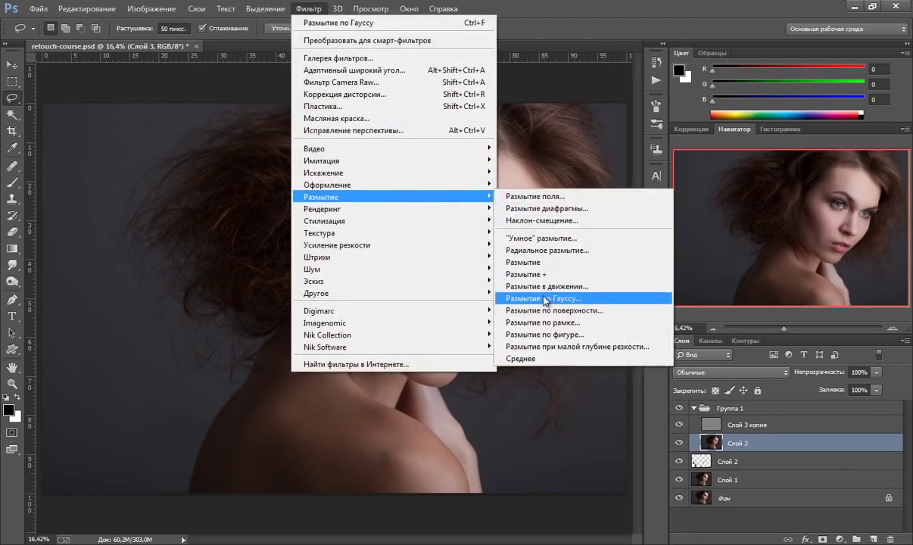
left_click(532, 296)
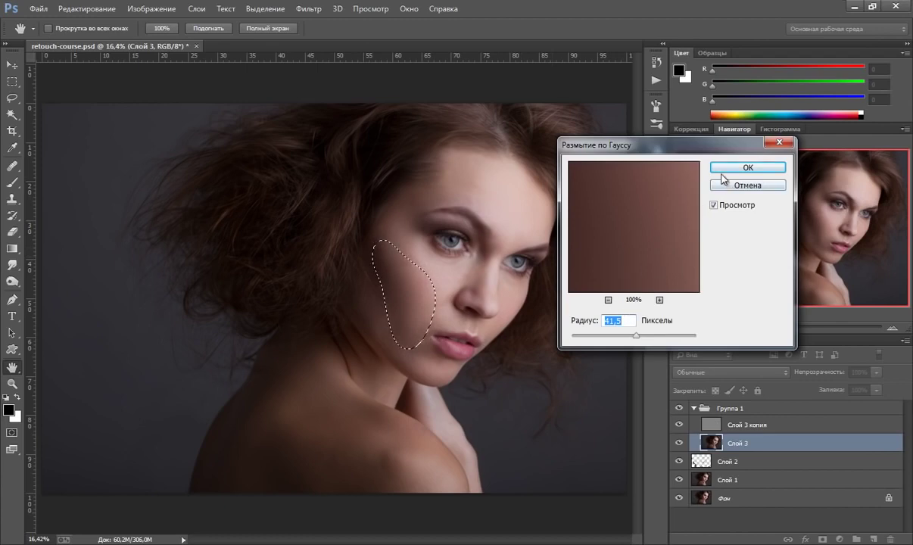
left_click(725, 170)
key("ctrl+d")
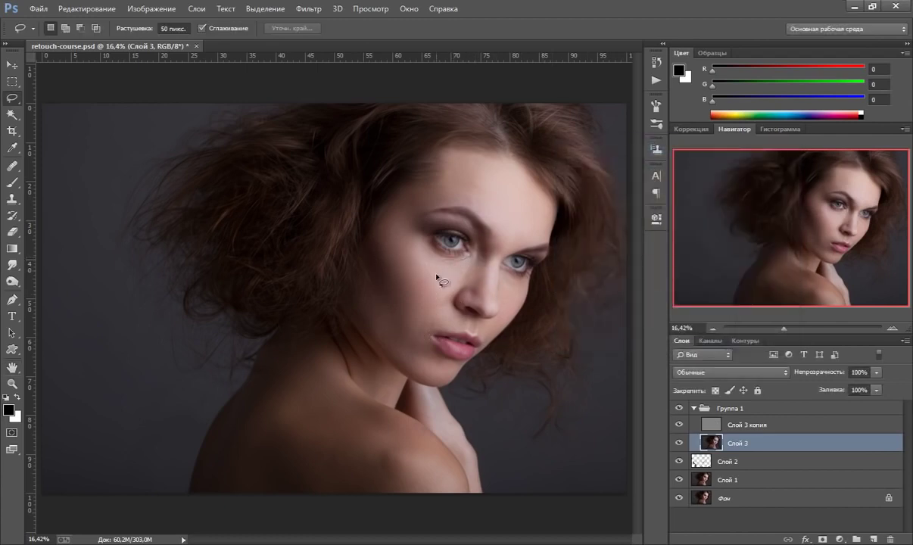
- Lasso the skin under the left eye, blur it at 41,5 px, and deselect
left_click_drag(485, 242, 458, 261)
left_click(308, 8)
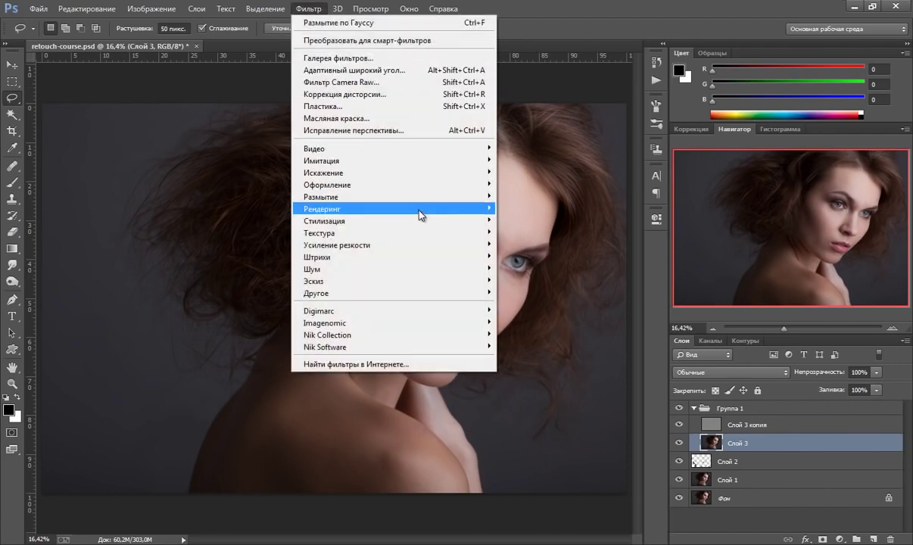
mouse_move(321, 197)
left_click(552, 299)
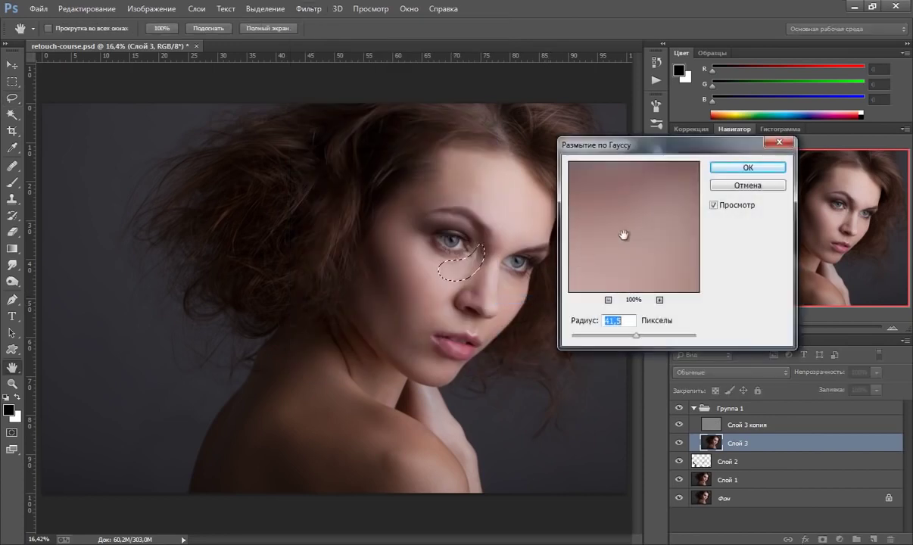
left_click(750, 168)
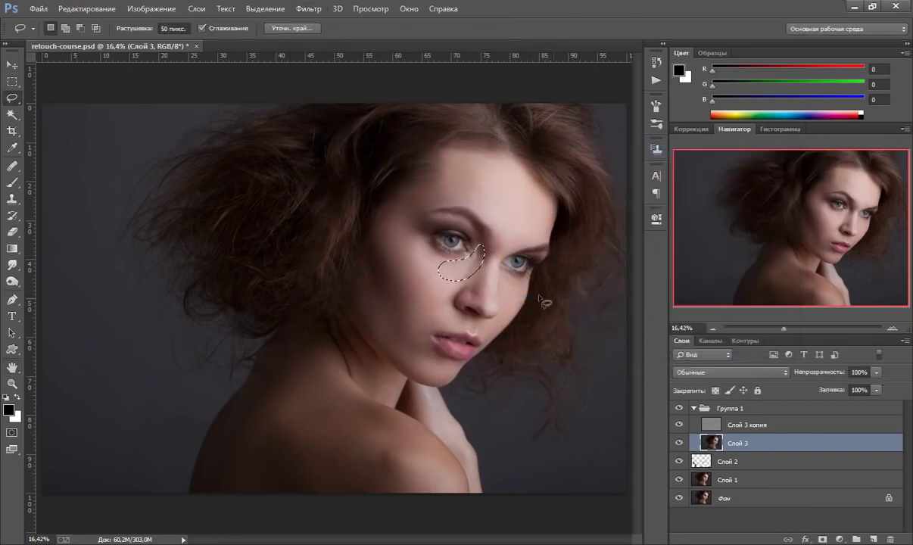
key("ctrl+d")
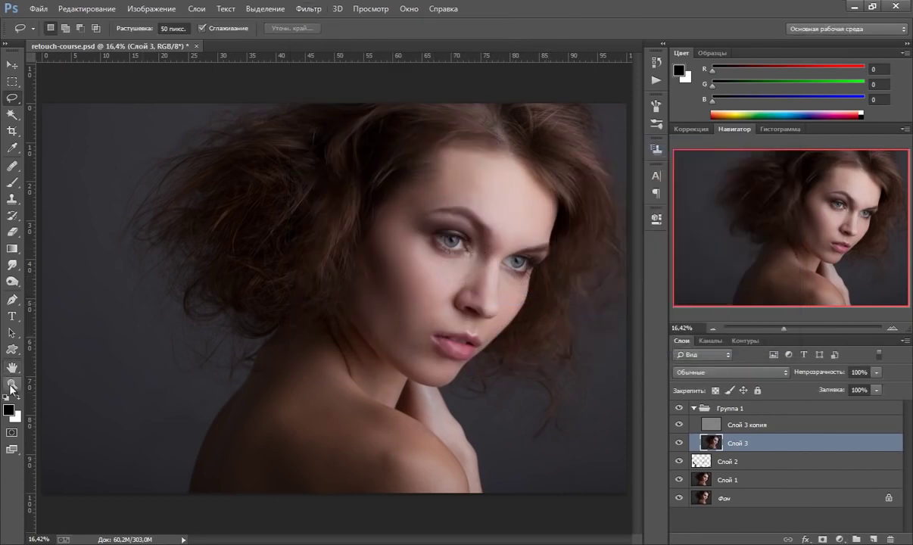
left_click(13, 384)
- Zoom in on the face and lasso the skin along the side of the nose
left_click(450, 258)
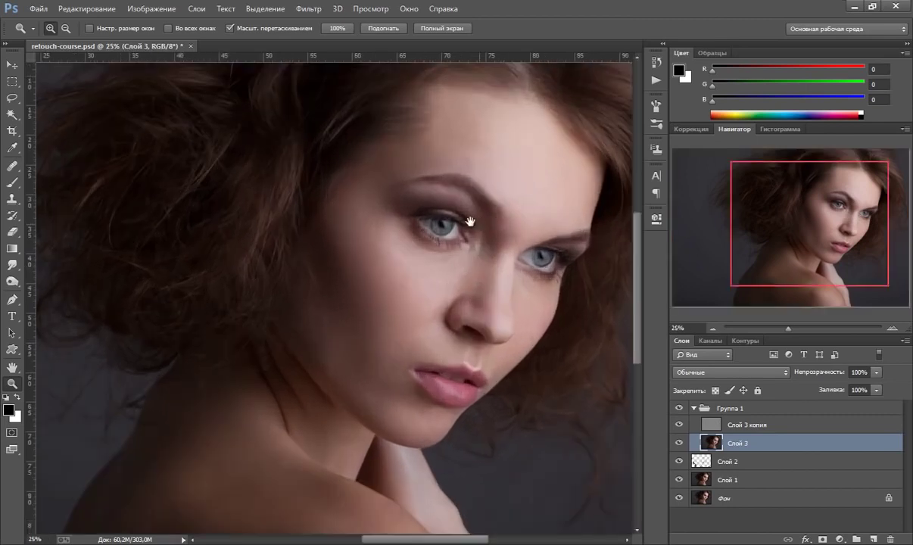
left_click_drag(469, 221, 398, 203)
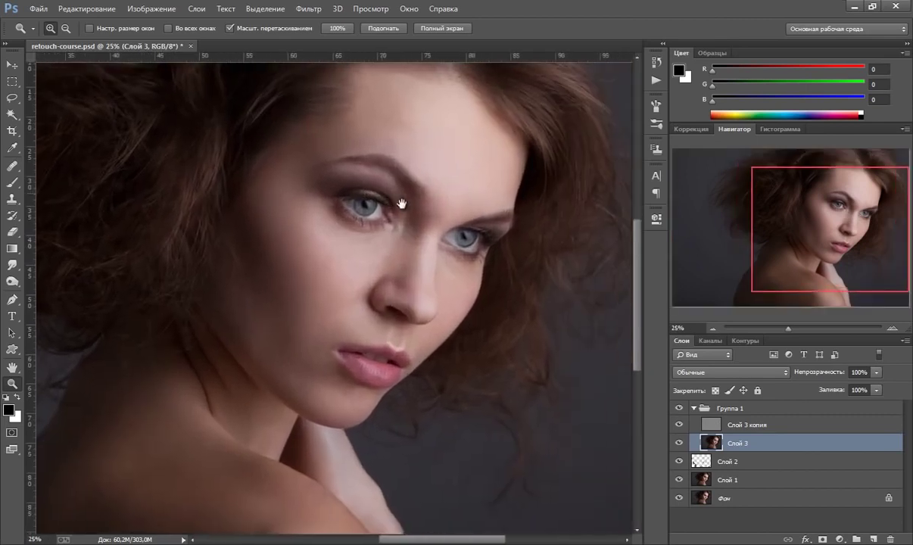
left_click(11, 100)
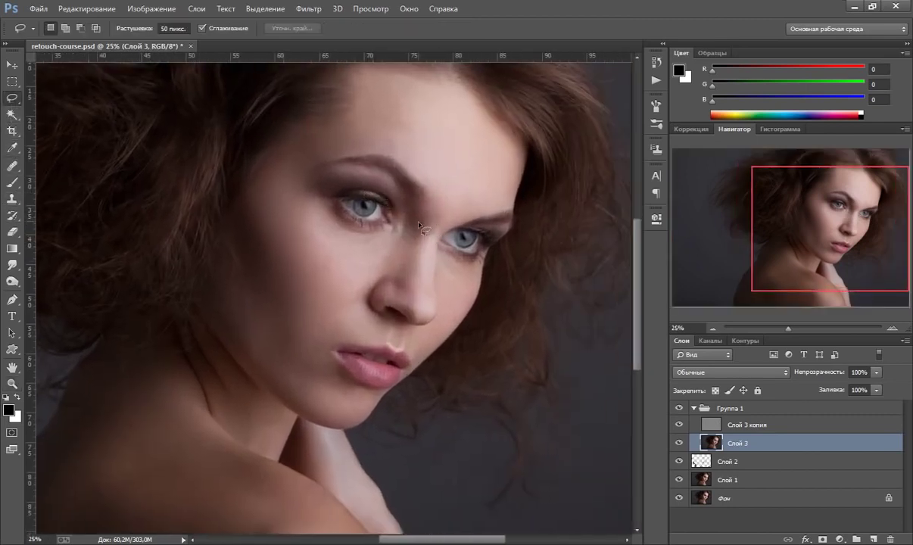
left_click_drag(433, 243, 430, 281)
left_click_drag(410, 241, 430, 214)
- Smooth the nose selection with a 30,5 px Gaussian Blur and deselect
left_click(307, 14)
mouse_move(321, 197)
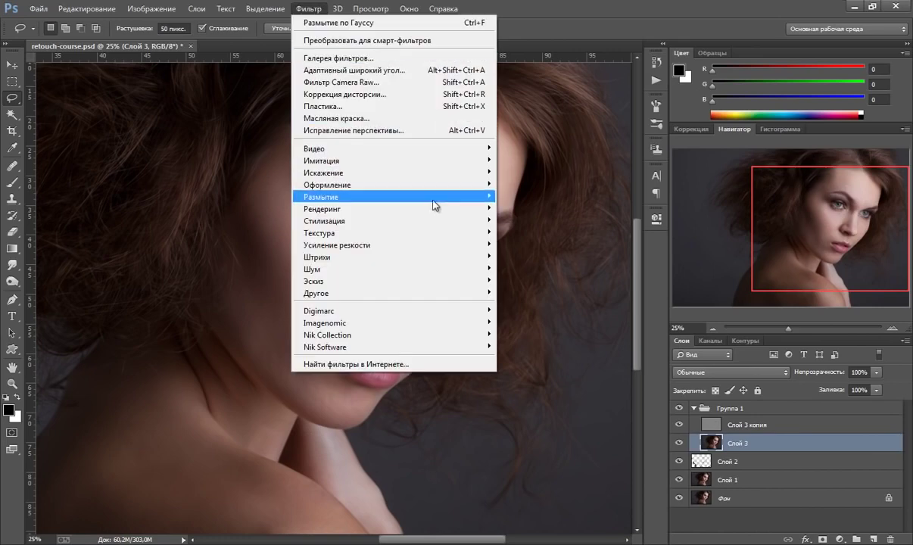
left_click(541, 299)
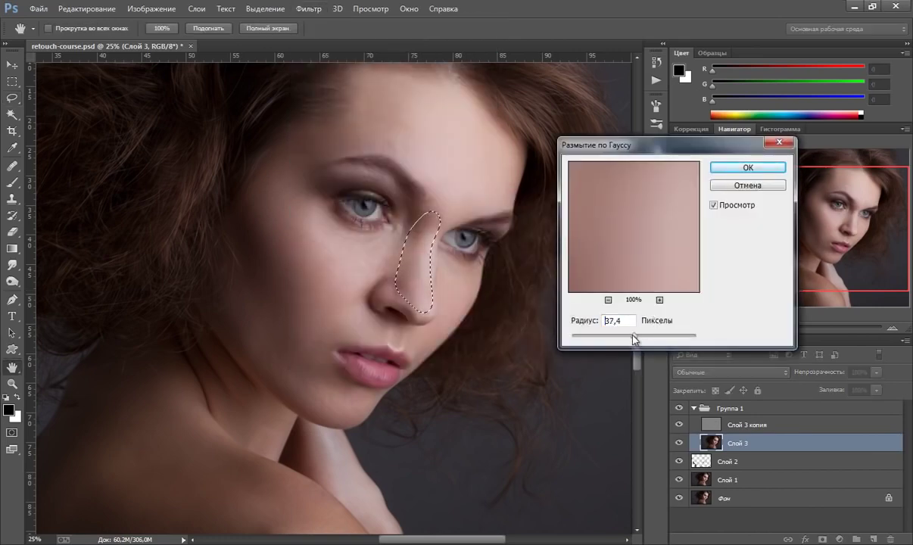
left_click_drag(629, 339, 633, 340)
left_click(741, 168)
key("ctrl+d")
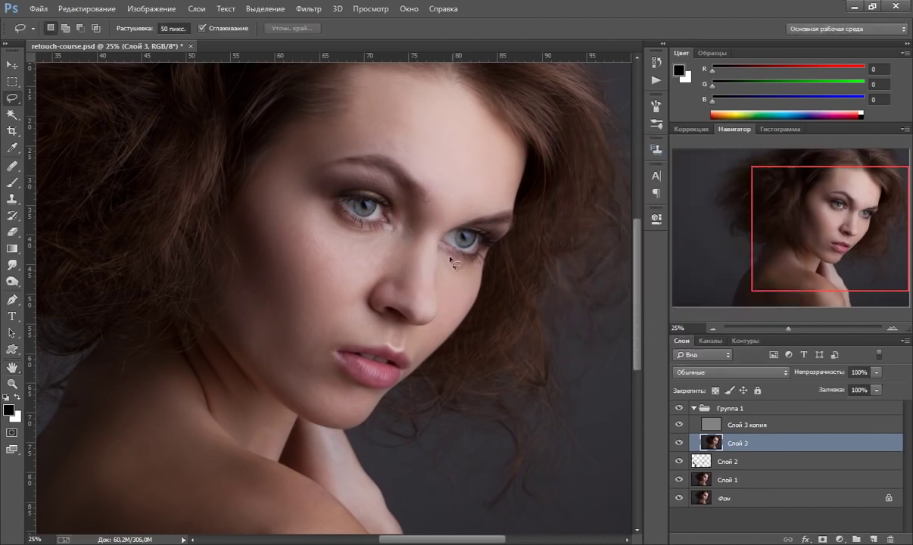
left_click_drag(463, 207, 465, 192)
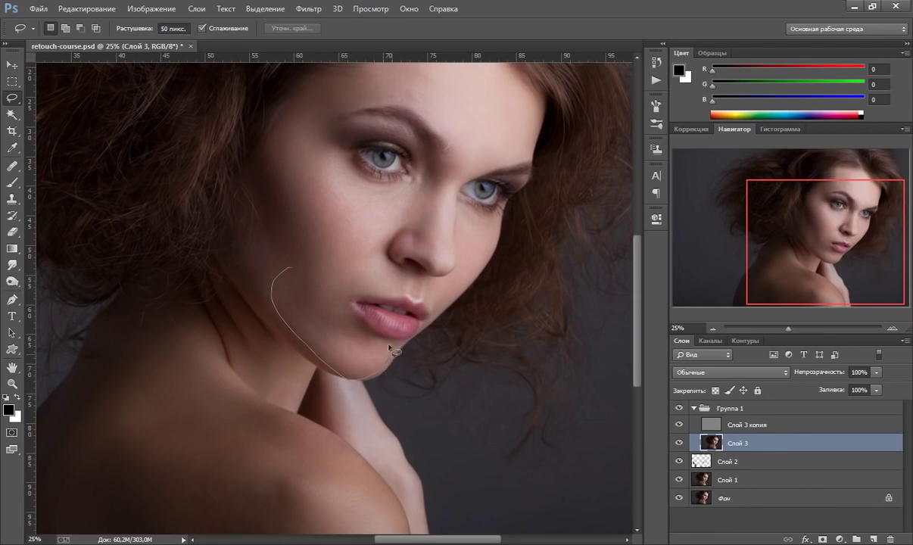
- Lasso the lower cheek along the jawline, Gaussian-blur it, and deselect
left_click_drag(314, 269, 293, 265)
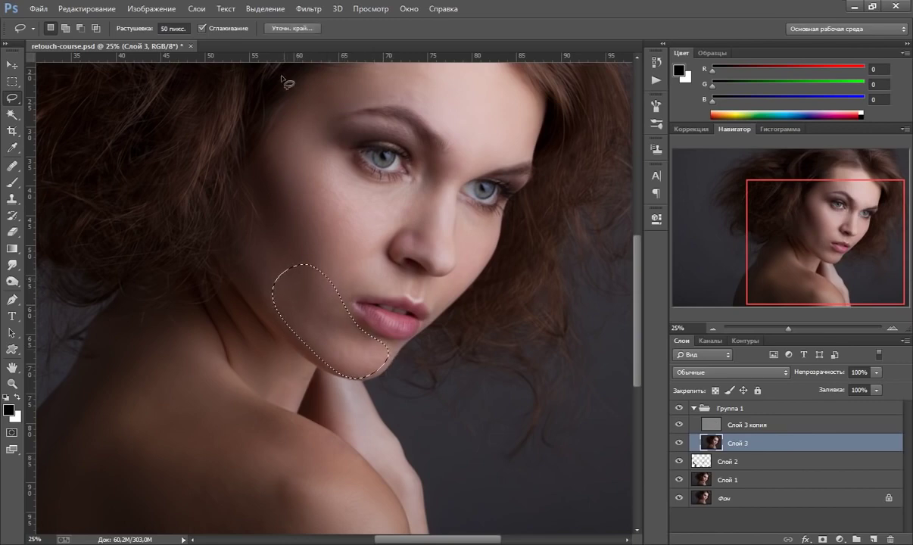
left_click(307, 9)
mouse_move(321, 197)
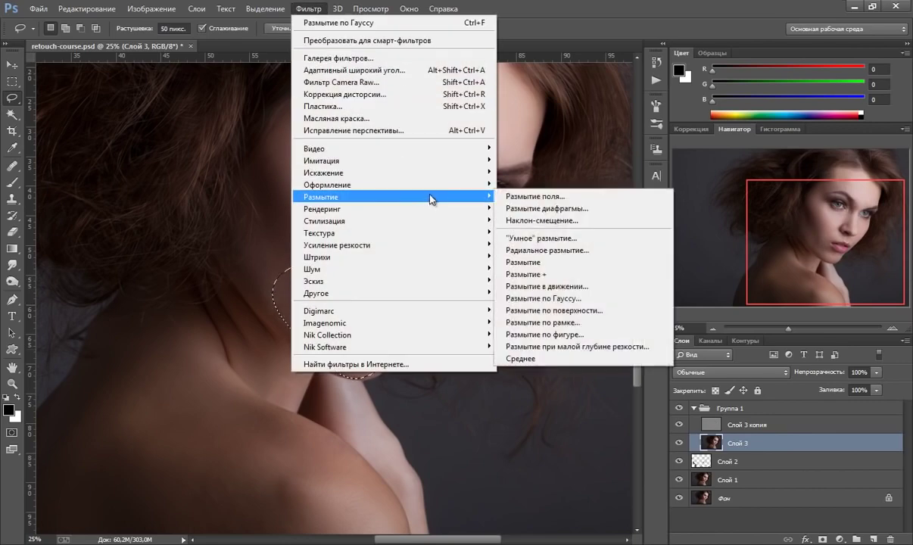
left_click(534, 297)
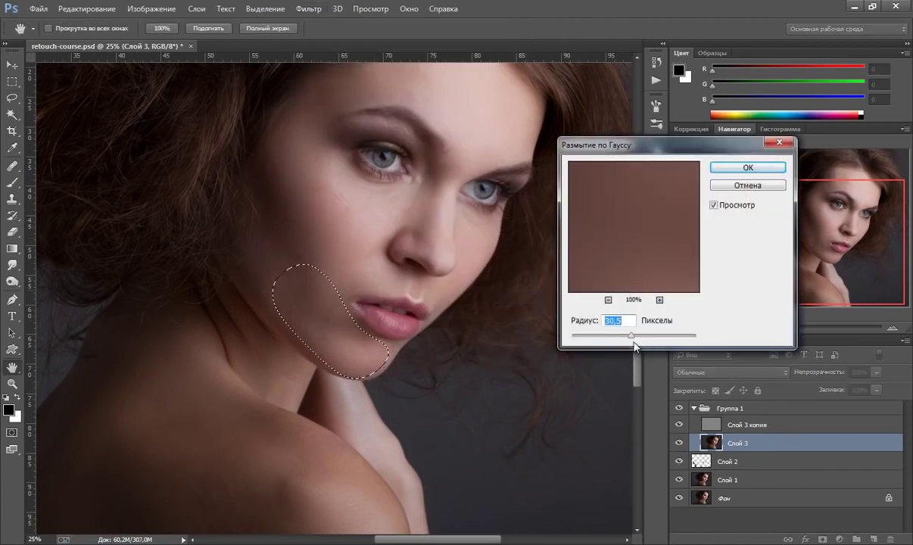
left_click_drag(636, 342, 635, 340)
left_click(746, 167)
key("ctrl+d")
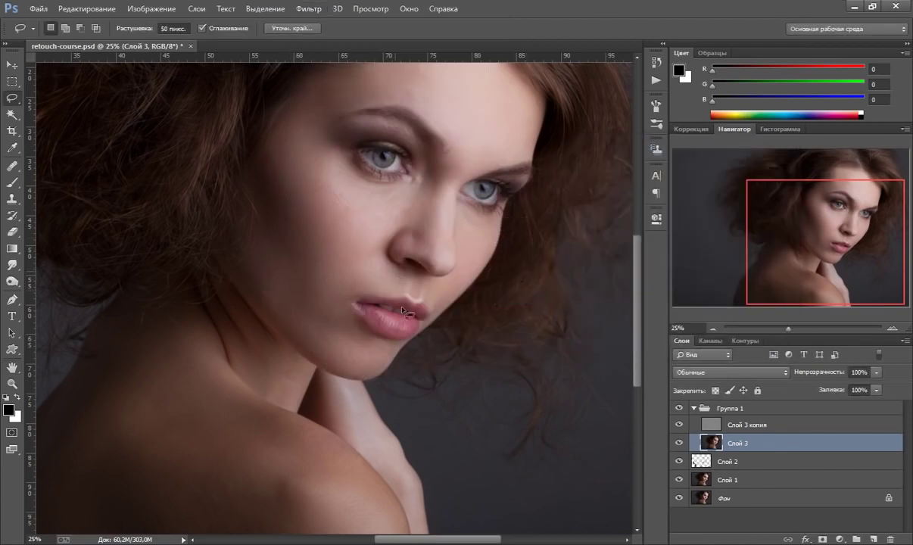
- Blur the skin beneath the ear at 37,4 px and deselect
left_click_drag(388, 296, 396, 284)
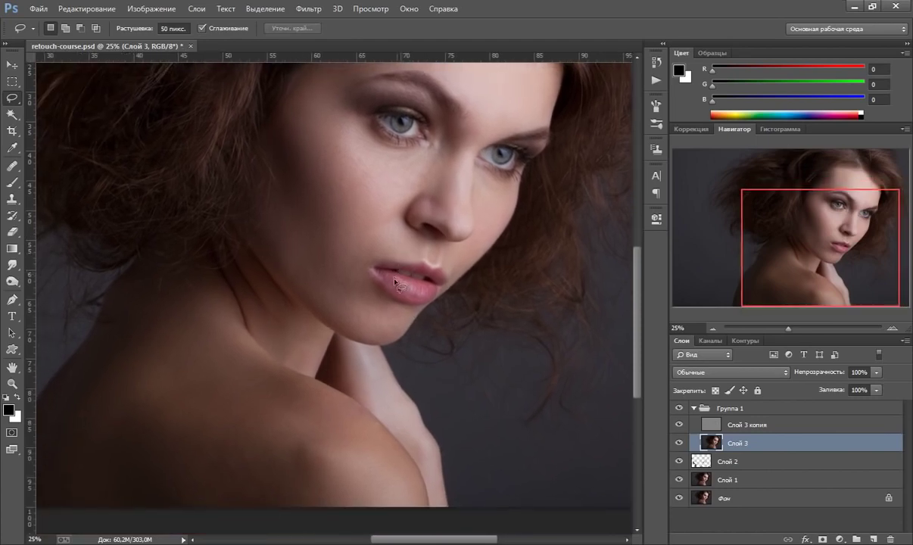
mouse_move(262, 240)
left_mouse_down()
mouse_move(296, 191)
mouse_move(327, 260)
left_mouse_up()
left_click(413, 226)
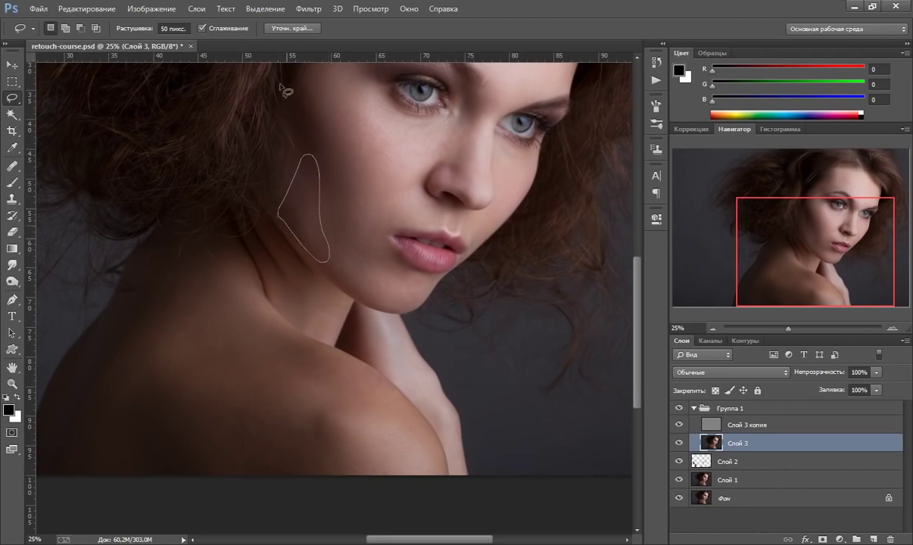
left_click(308, 8)
mouse_move(394, 197)
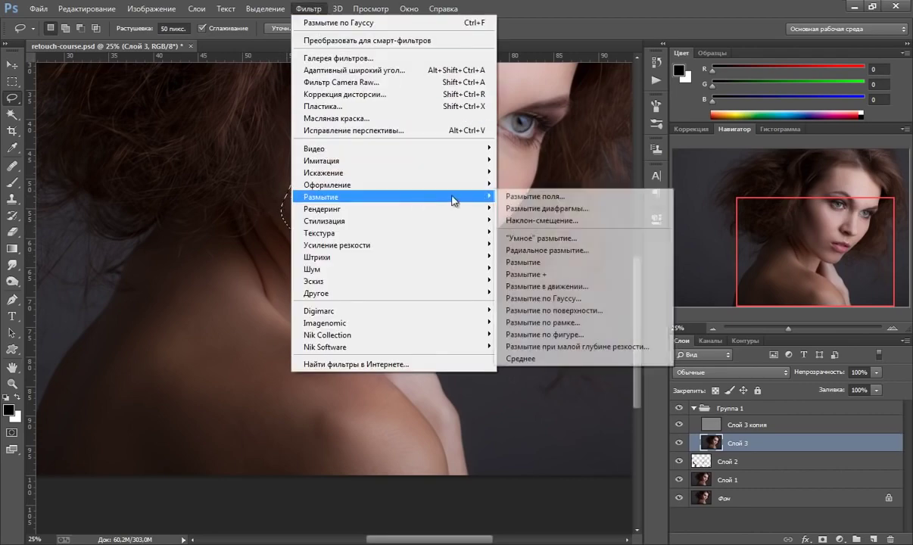
left_click(541, 298)
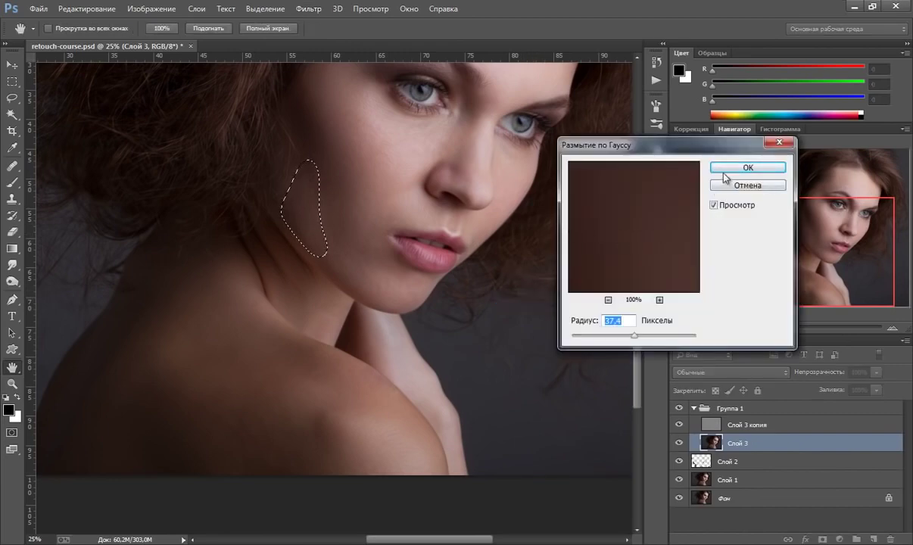
left_click(725, 177)
key("ctrl+d")
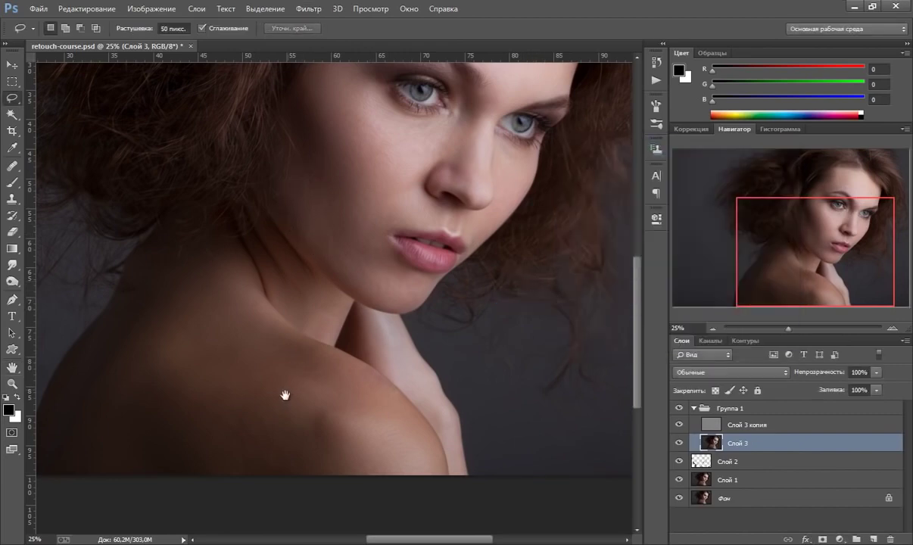
left_click_drag(285, 395, 322, 280)
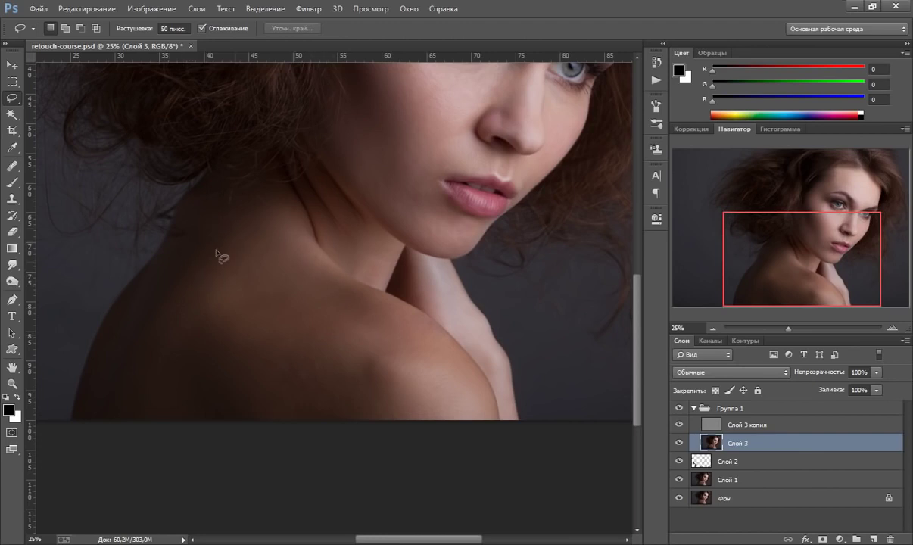
- Lasso the skin from shoulder up to neck, blur it at 69,2 px, and deselect
mouse_move(180, 250)
left_mouse_down()
mouse_move(199, 198)
mouse_move(238, 169)
mouse_move(291, 191)
left_mouse_up()
mouse_move(318, 249)
left_mouse_down()
mouse_move(228, 265)
mouse_move(176, 249)
left_mouse_up()
left_click(309, 9)
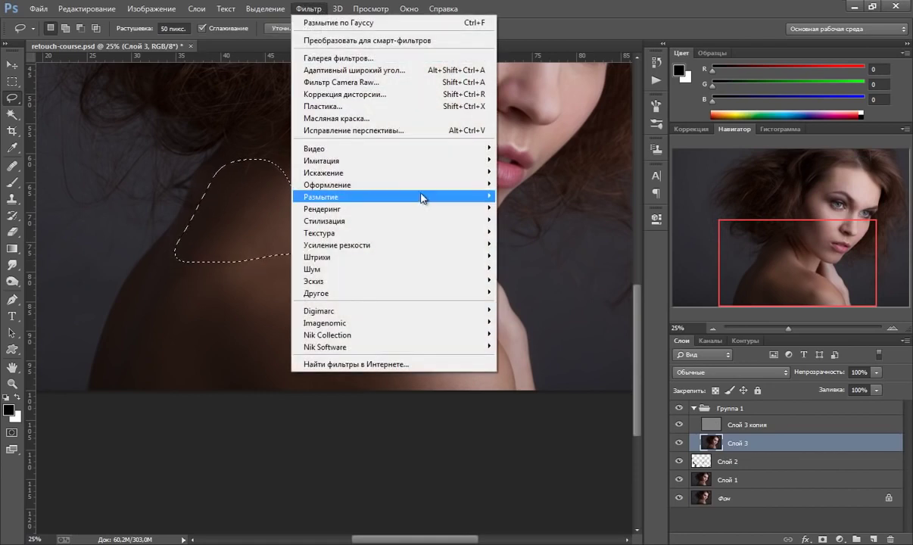
left_click(515, 279)
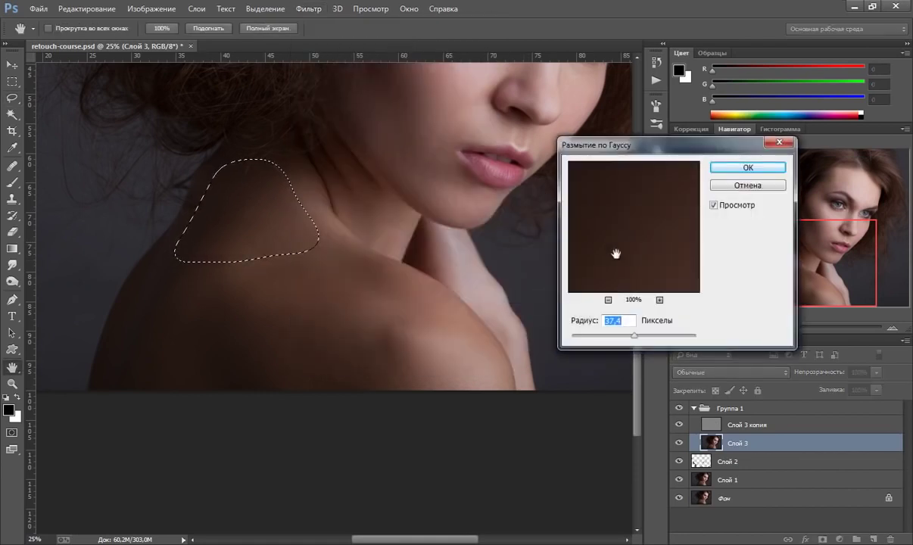
left_click(642, 337)
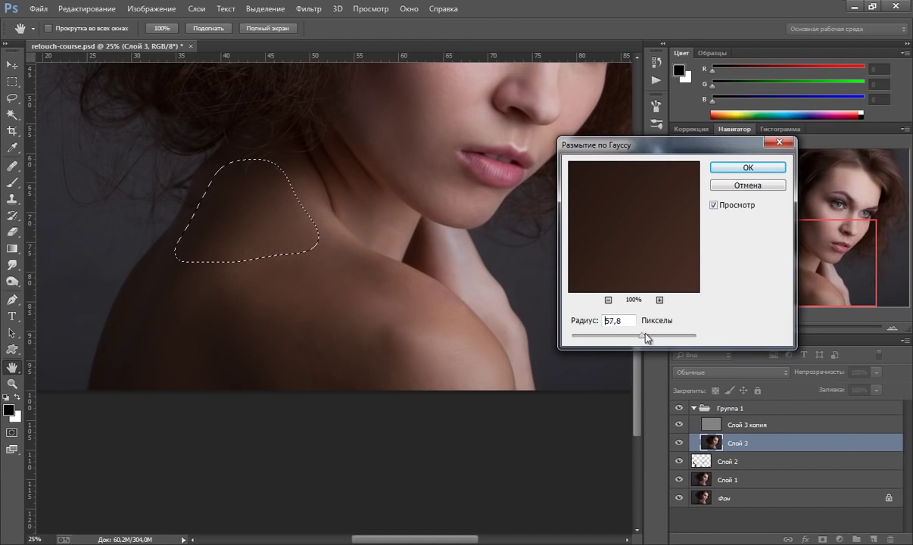
left_click(644, 336)
left_click_drag(646, 337, 644, 336)
left_click(725, 170)
key("ctrl+d")
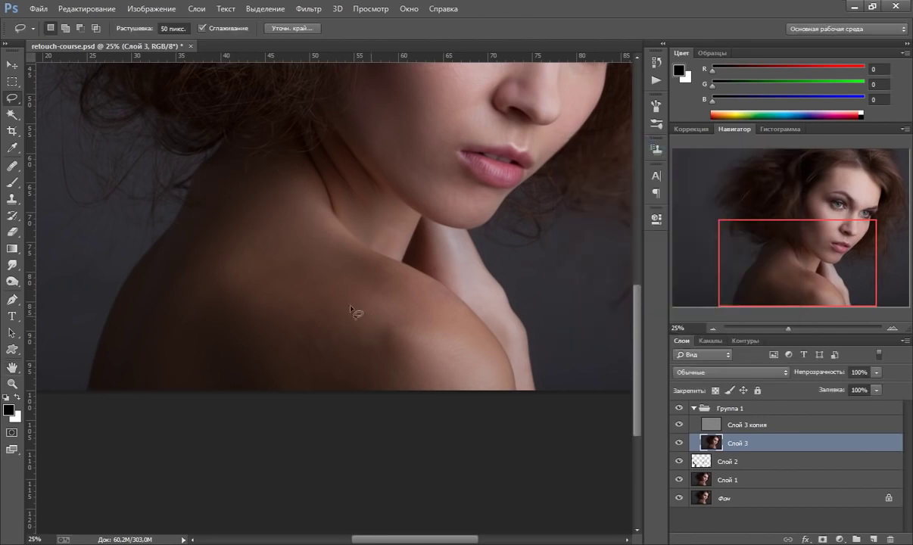
- Lasso the top of the shoulder, Gaussian-blur it at radius 40, and deselect
left_click_drag(168, 386, 432, 315)
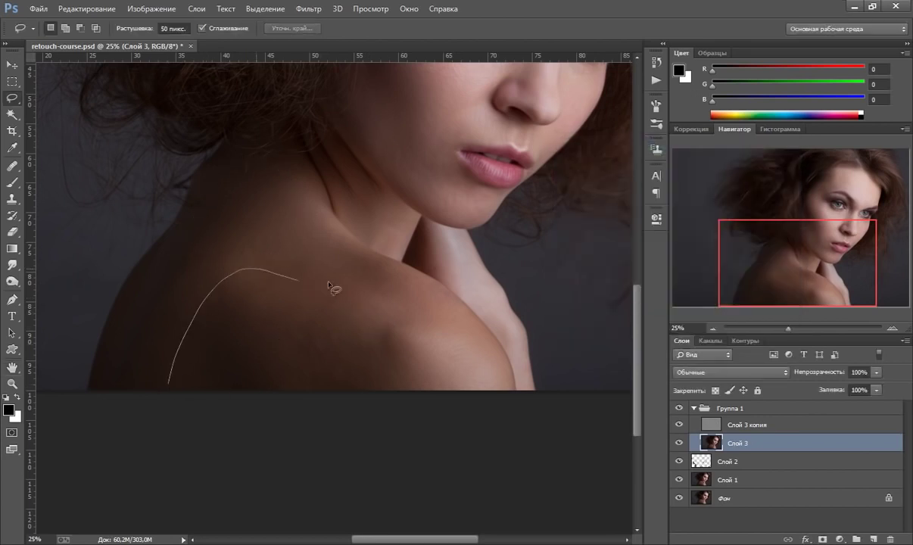
left_click_drag(483, 403, 454, 416)
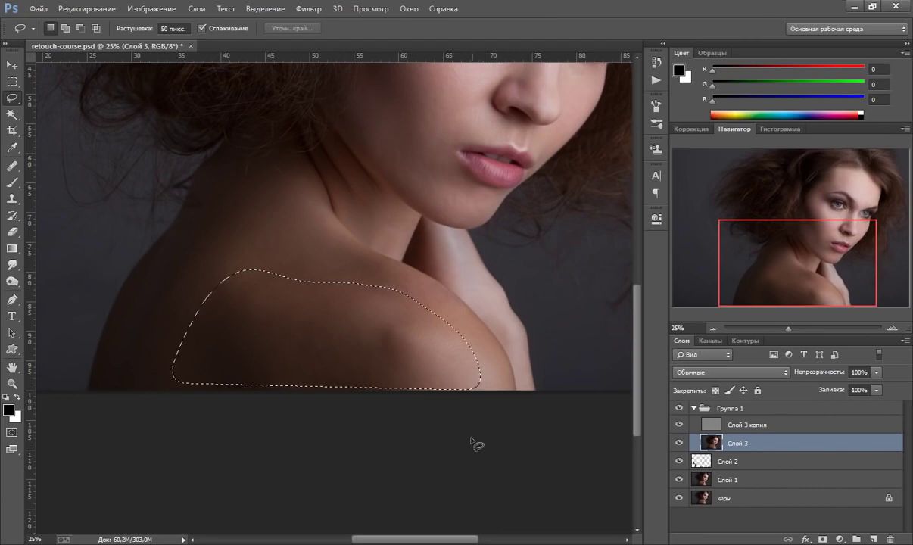
left_click(309, 8)
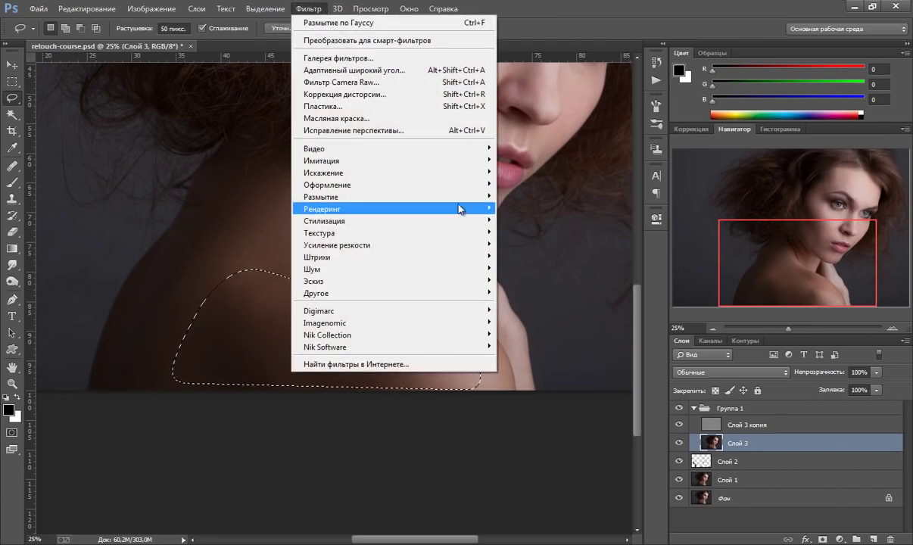
mouse_move(321, 197)
left_click(595, 299)
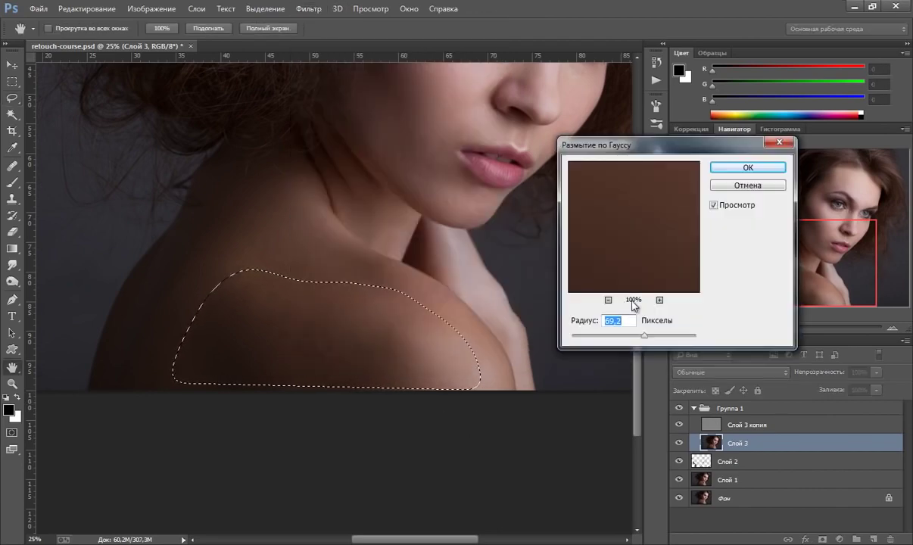
type("40")
key("Return")
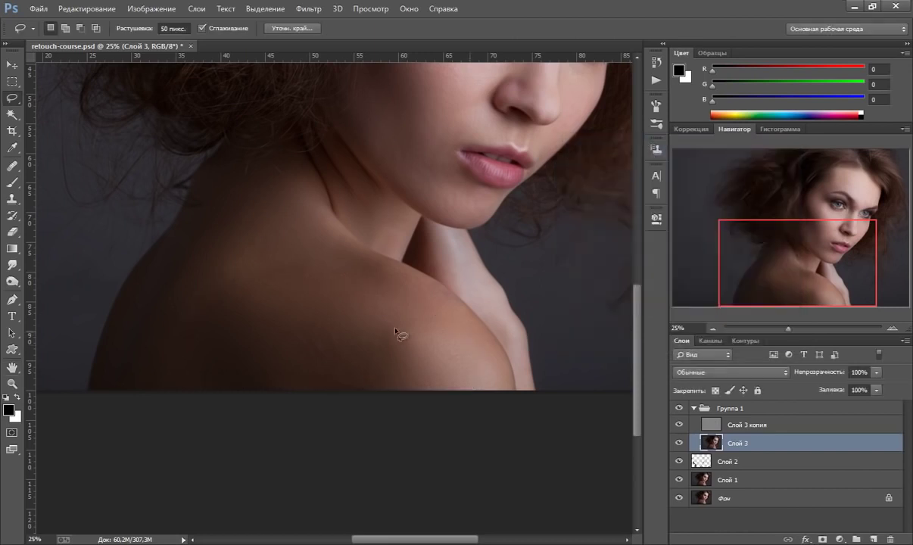
key("ctrl+d")
- Lasso a patch of shoulder skin and apply a 38,7 px Gaussian Blur
mouse_move(336, 239)
left_mouse_down()
mouse_move(362, 301)
mouse_move(435, 327)
left_mouse_up()
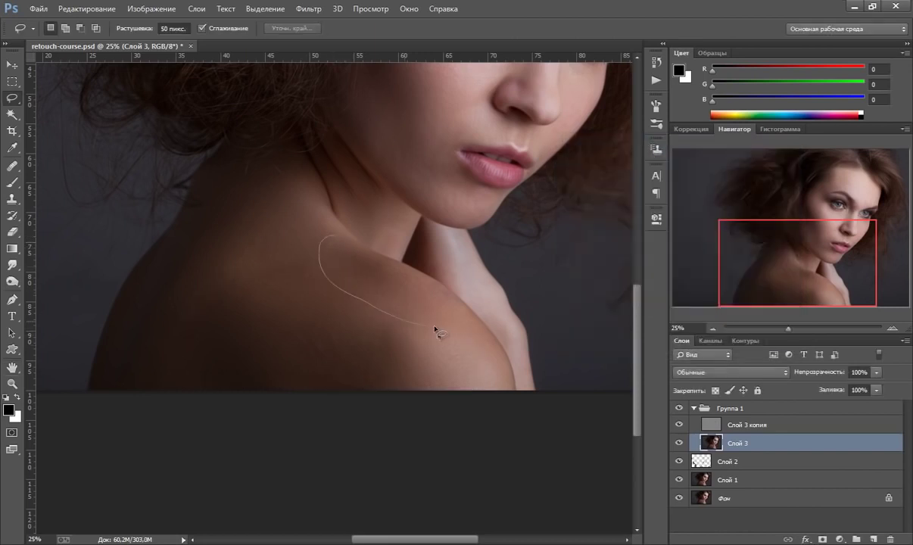
left_click_drag(416, 280, 418, 312)
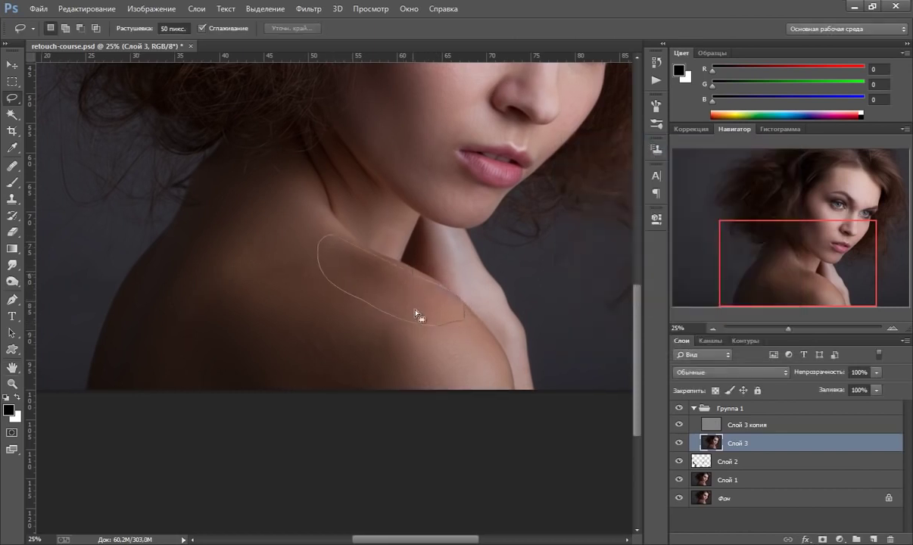
left_click(308, 8)
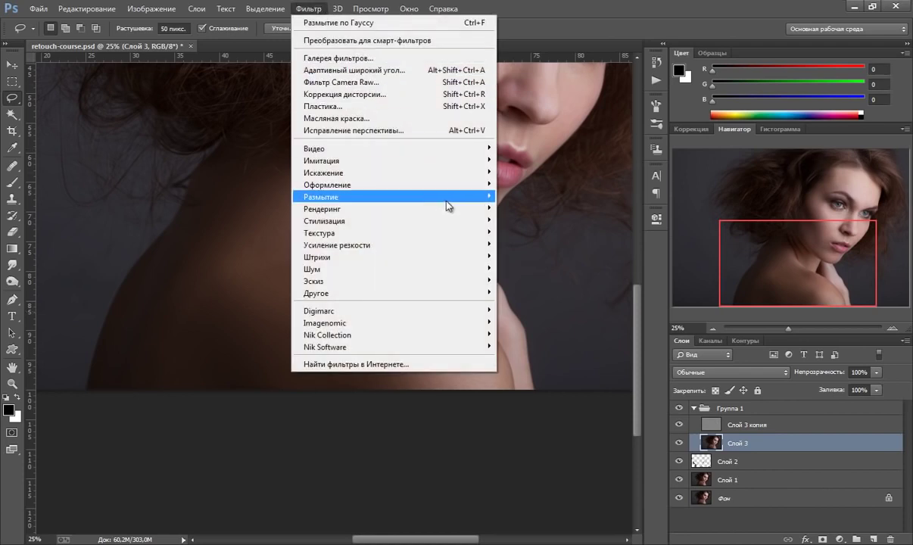
mouse_move(355, 197)
left_click(541, 282)
mouse_move(631, 330)
left_mouse_down()
mouse_move(613, 339)
mouse_move(630, 339)
left_mouse_up()
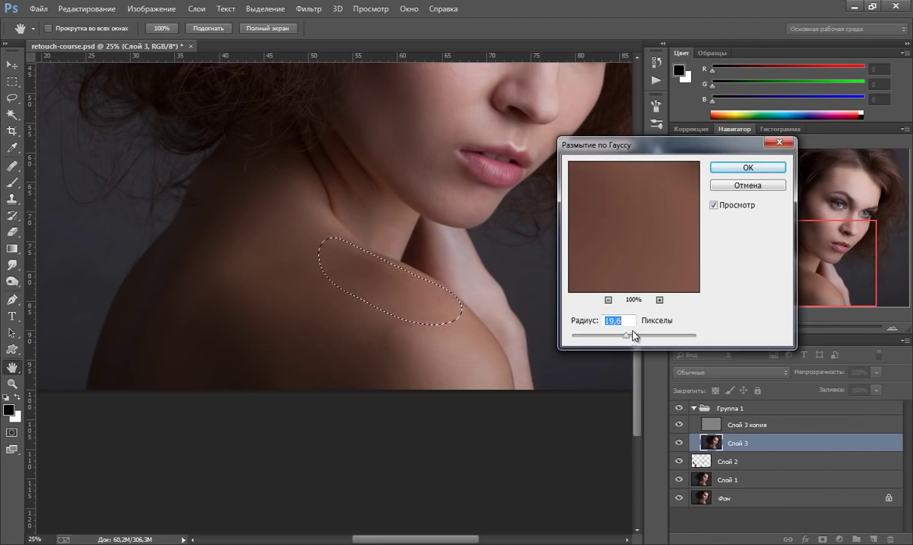
left_click(715, 168)
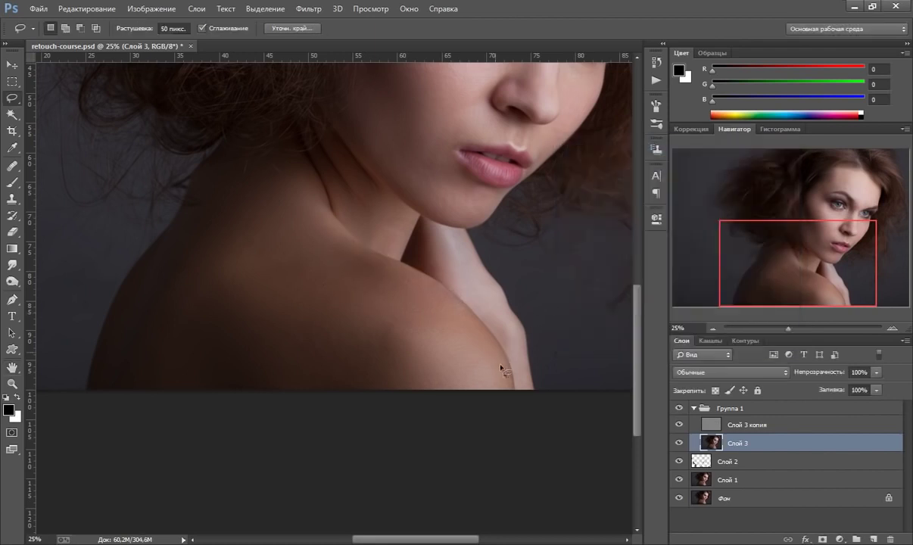
- Lasso a patch of neck skin and blur it with Gaussian Blur at radius 37.4
key("ctrl+d")
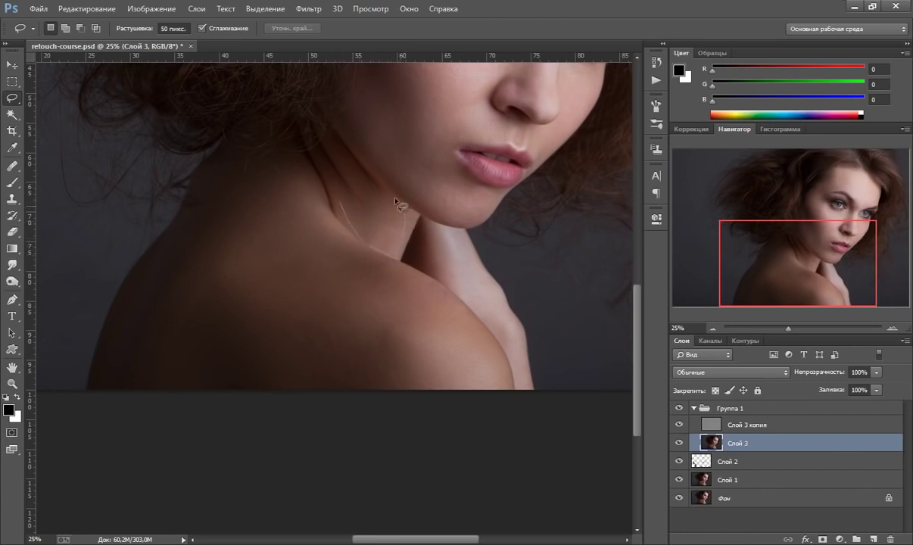
left_click_drag(353, 170, 337, 199)
left_click(308, 8)
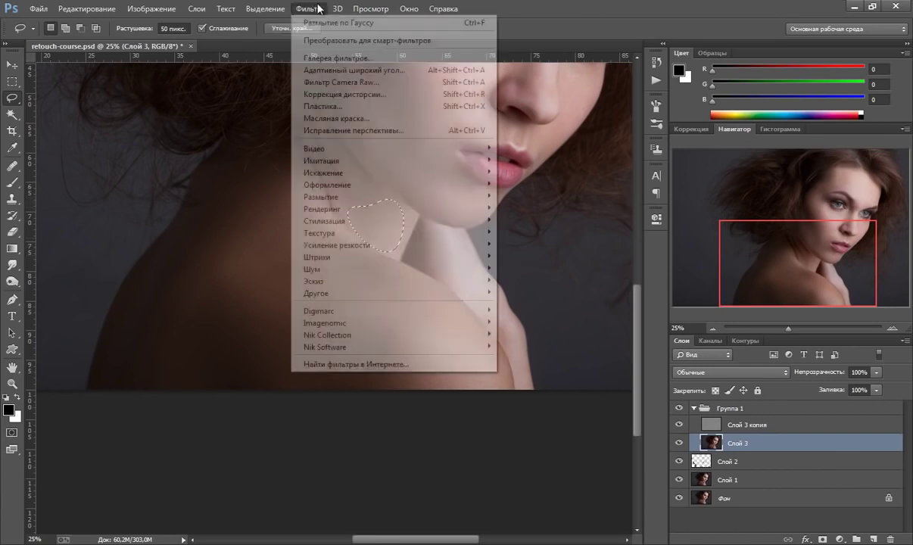
left_click(547, 298)
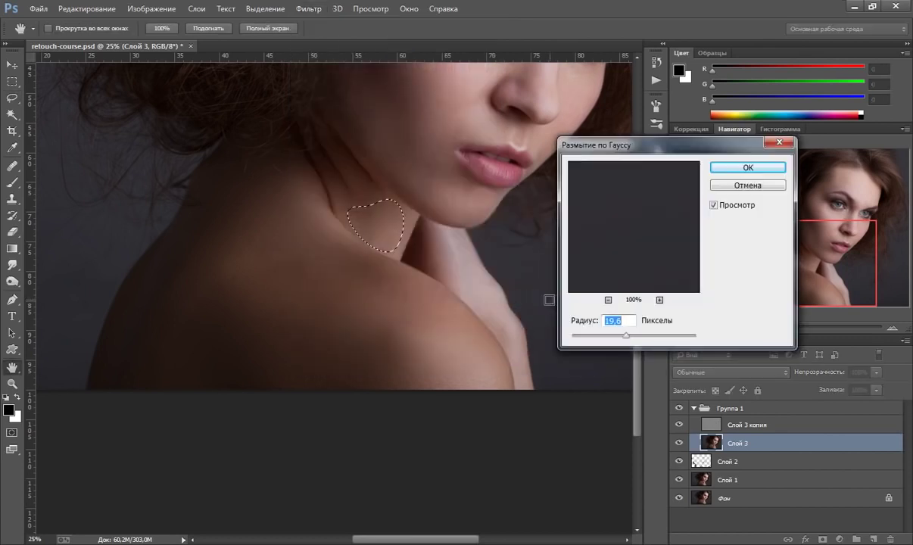
left_click_drag(625, 336, 645, 338)
key("ctrl+d")
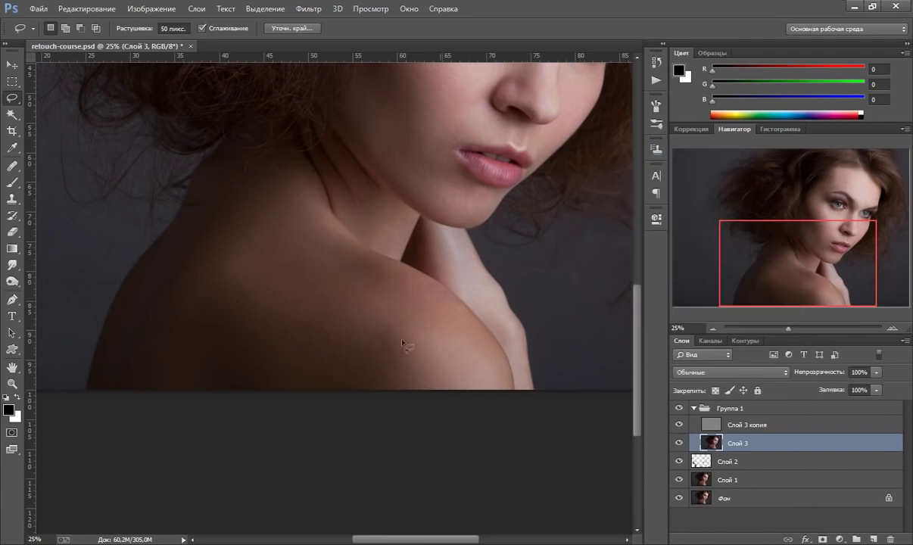
- Apply the same 37.4 Gaussian Blur to the dark back edge of the shoulder
mouse_move(99, 382)
left_mouse_down()
mouse_move(147, 275)
mouse_move(158, 392)
left_mouse_up()
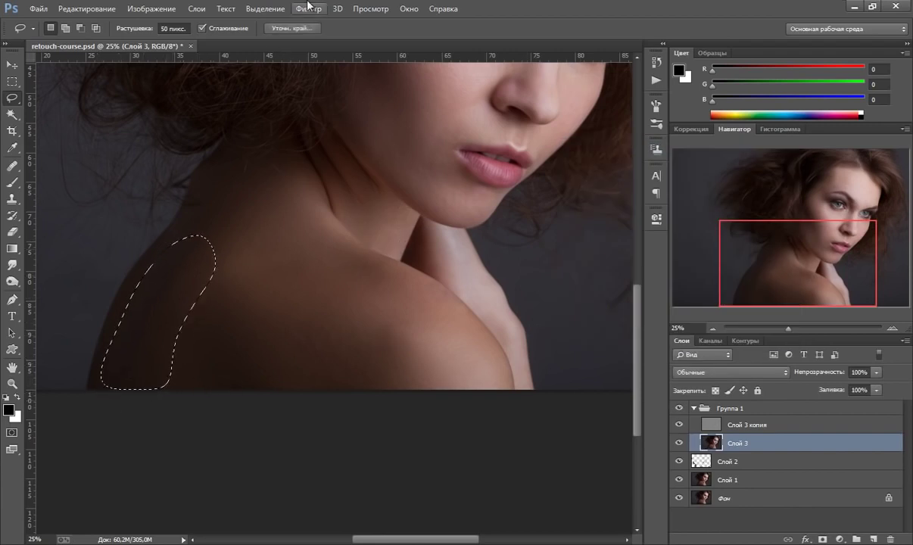
left_click(308, 8)
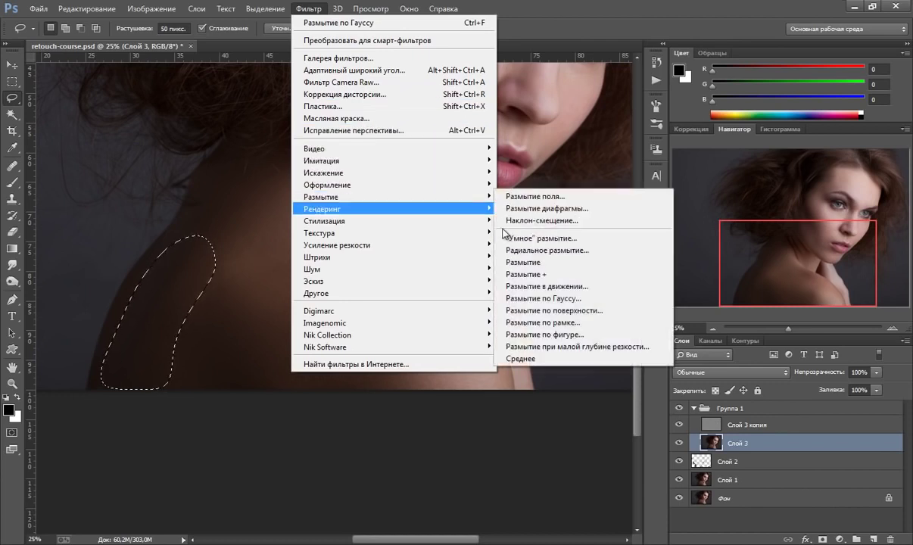
mouse_move(321, 196)
left_click(500, 295)
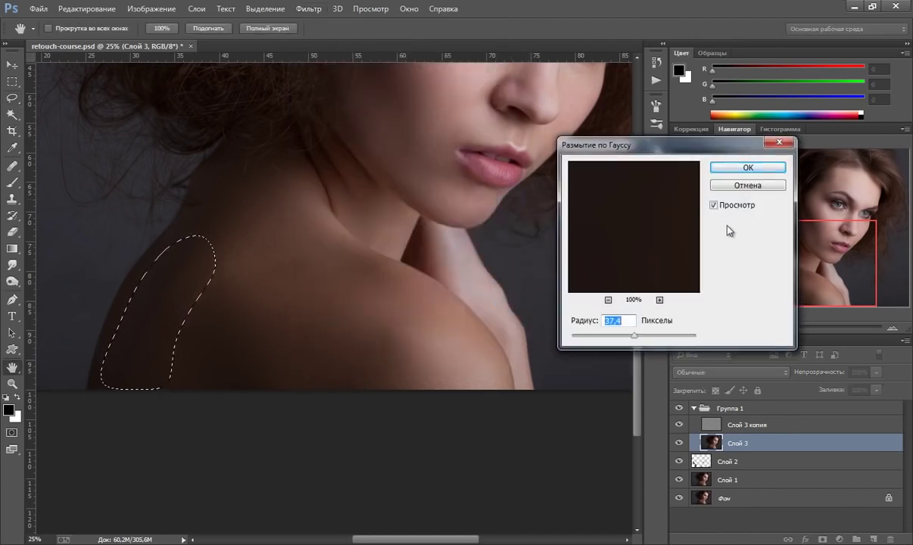
left_click(748, 168)
key("ctrl+d")
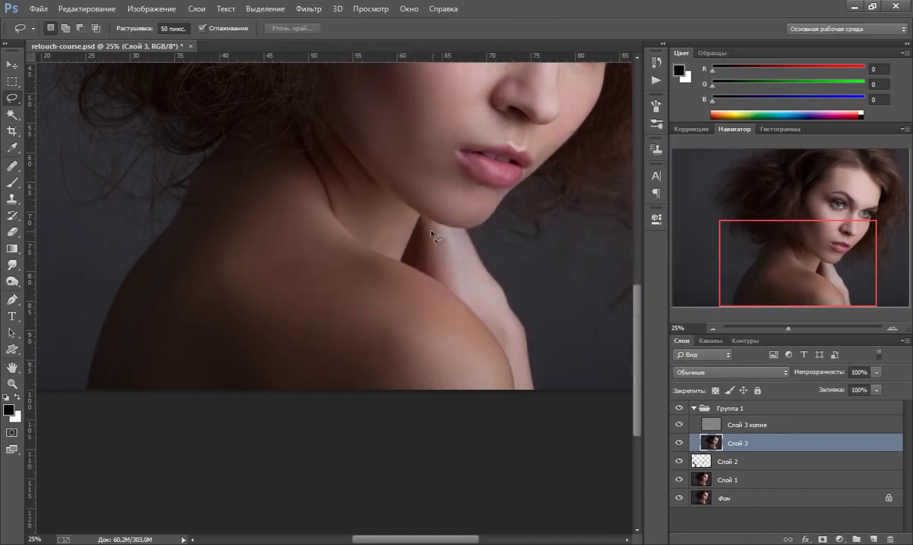
- Blur the skin strip beside the hand and neck at radius 37.4
mouse_move(426, 221)
left_mouse_down()
mouse_move(497, 328)
mouse_move(435, 224)
left_mouse_up()
left_click(308, 8)
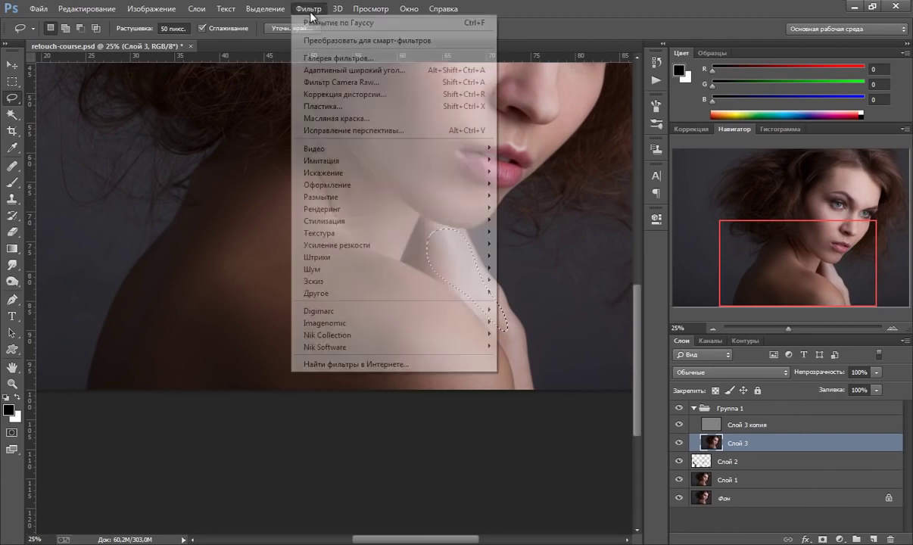
mouse_move(321, 196)
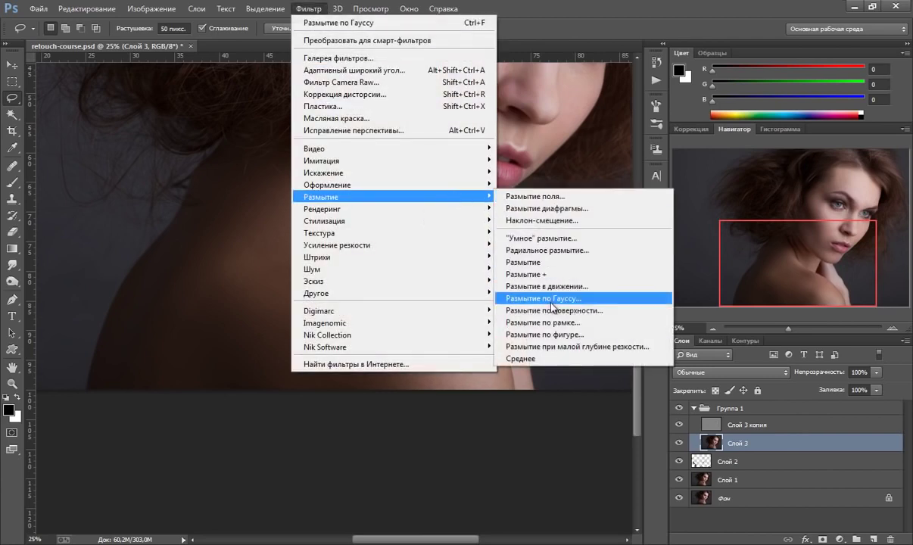
left_click(555, 298)
left_click(734, 171)
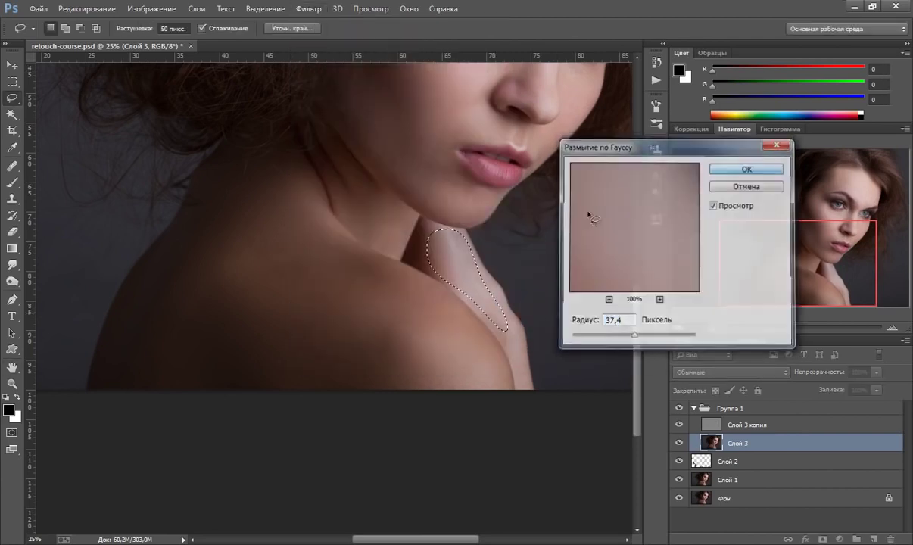
- Fit the whole portrait on screen using the Zoom tool's Fit on Screen option
left_click(12, 384)
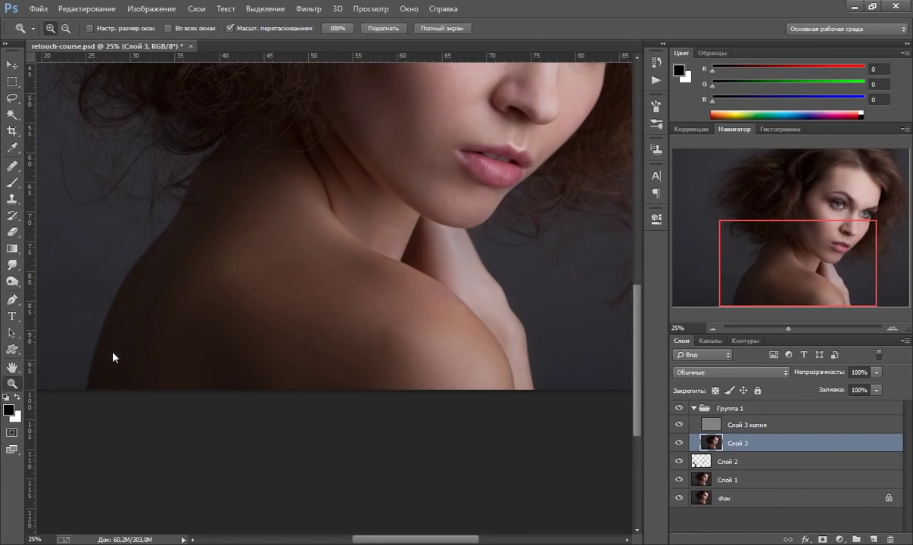
right_click(331, 249)
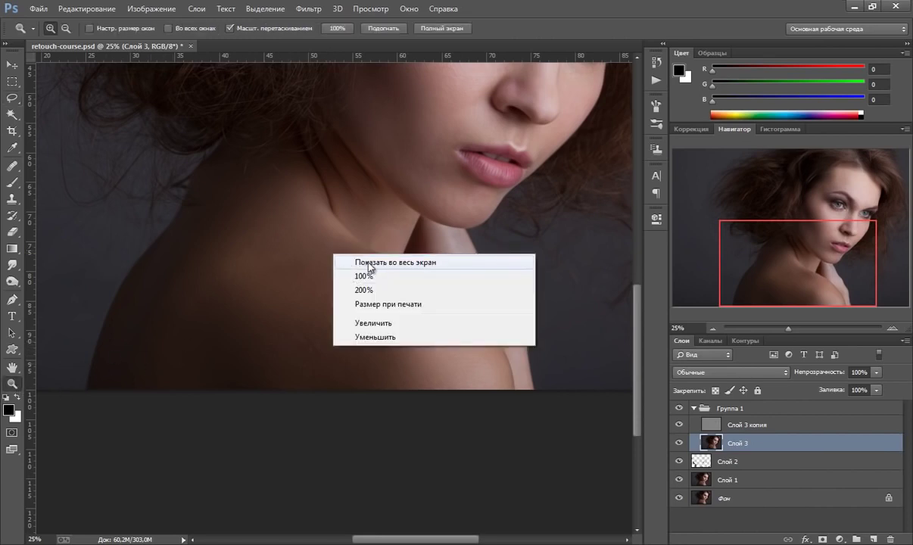
left_click(354, 261)
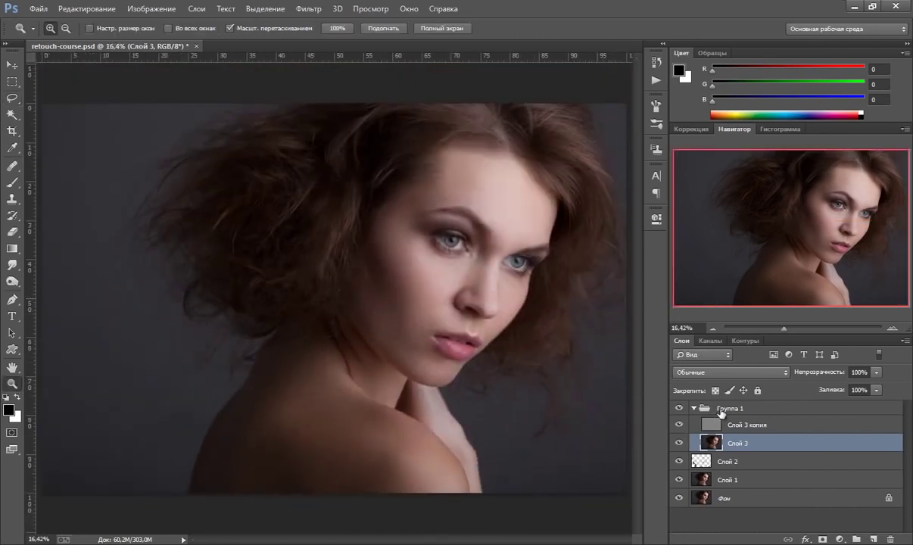
- Toggle Группа 1's visibility repeatedly for a before/after comparison, leaving it visible
left_click(703, 408)
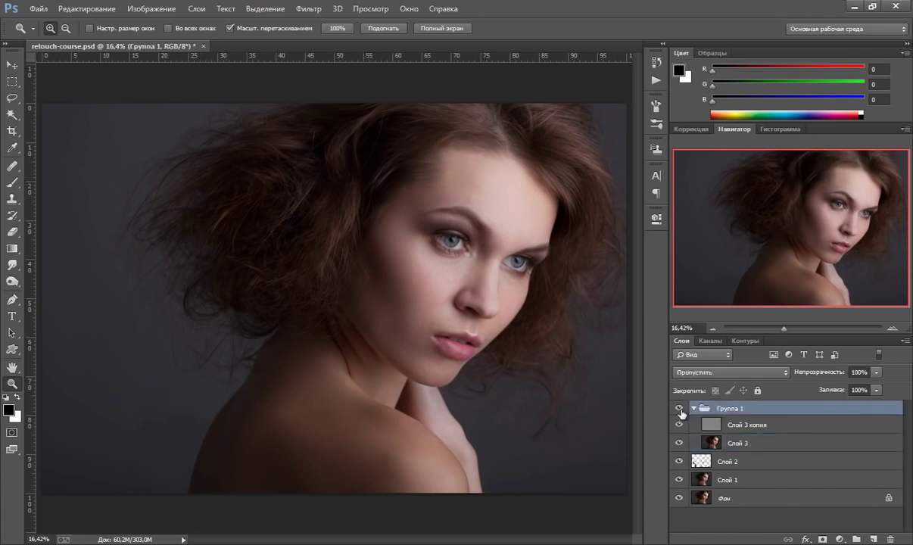
left_click(679, 408)
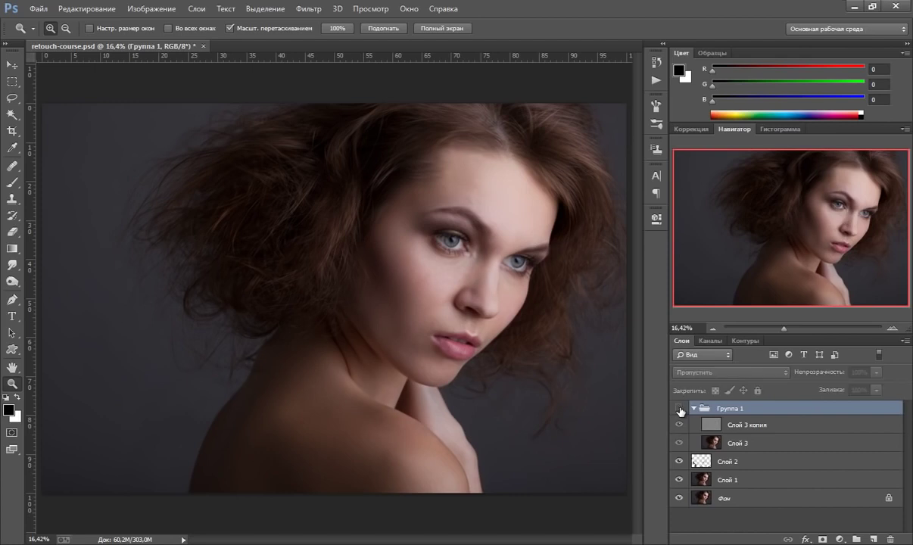
left_click(679, 409)
left_click(679, 409)
left_click(680, 409)
left_click(680, 409)
left_click(679, 409)
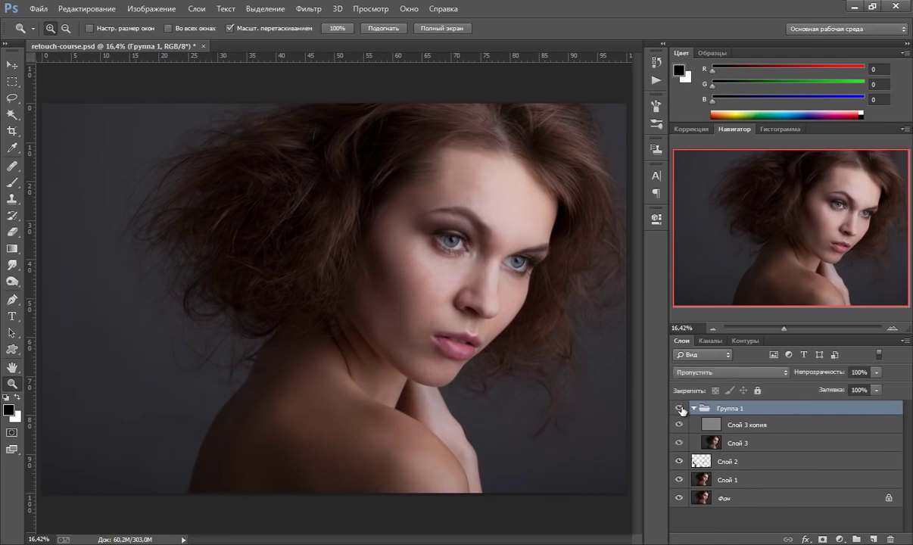
left_click(680, 410)
left_click(680, 410)
left_click(681, 410)
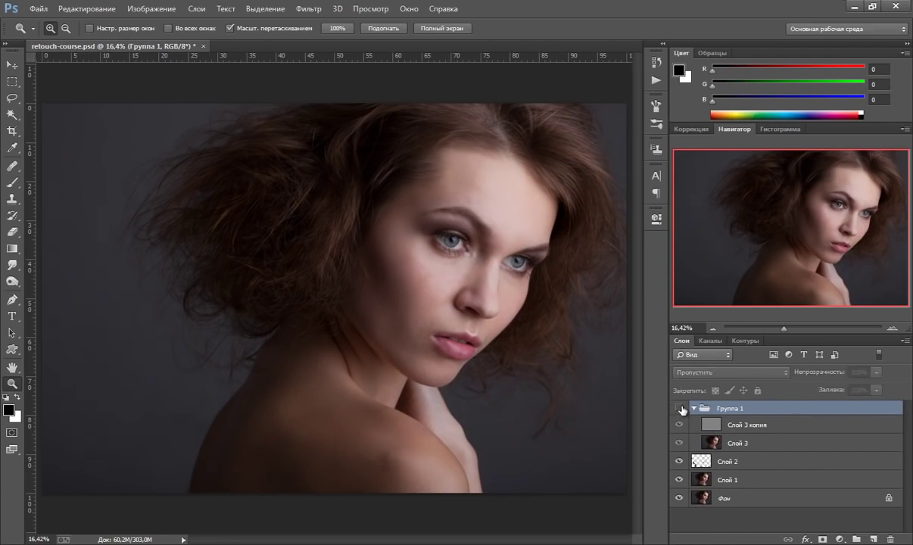
left_click(681, 410)
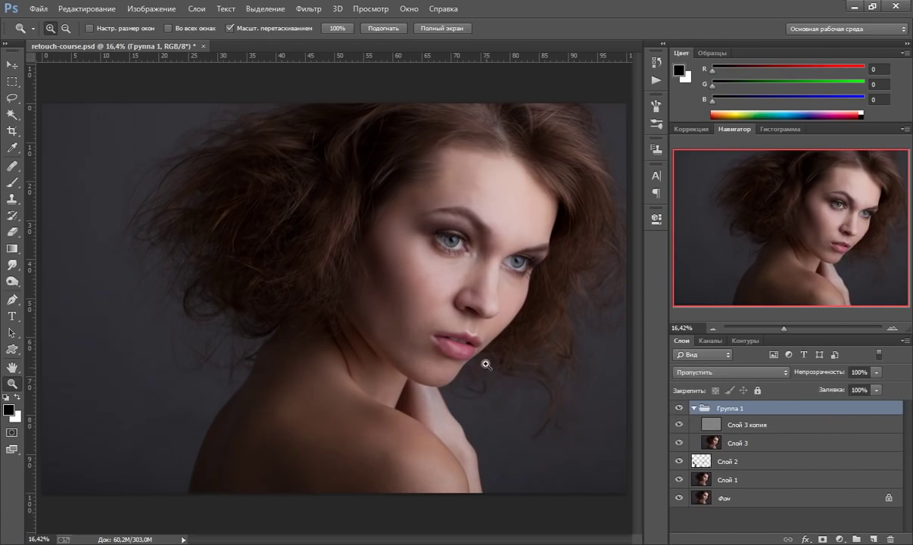